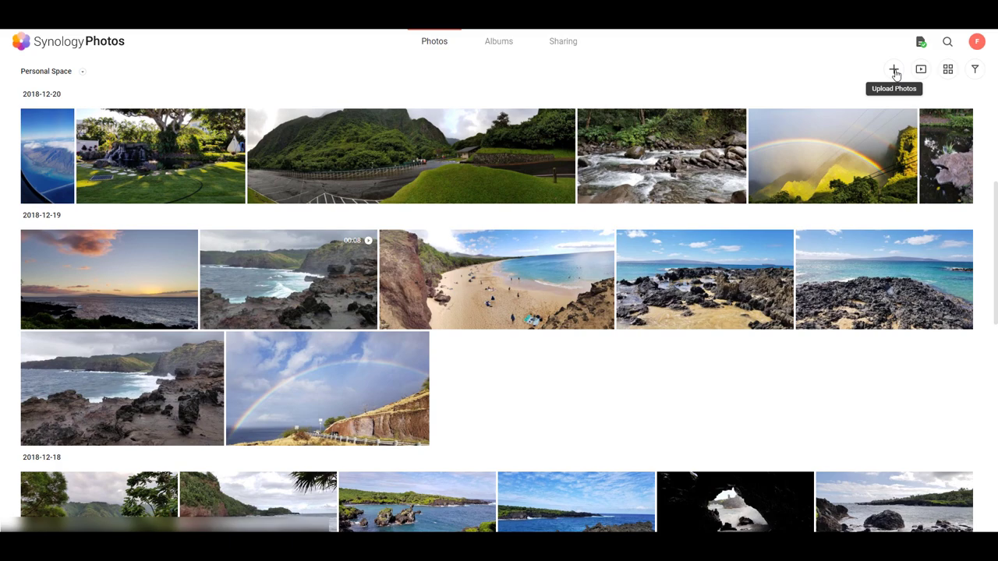
left_click(82, 72)
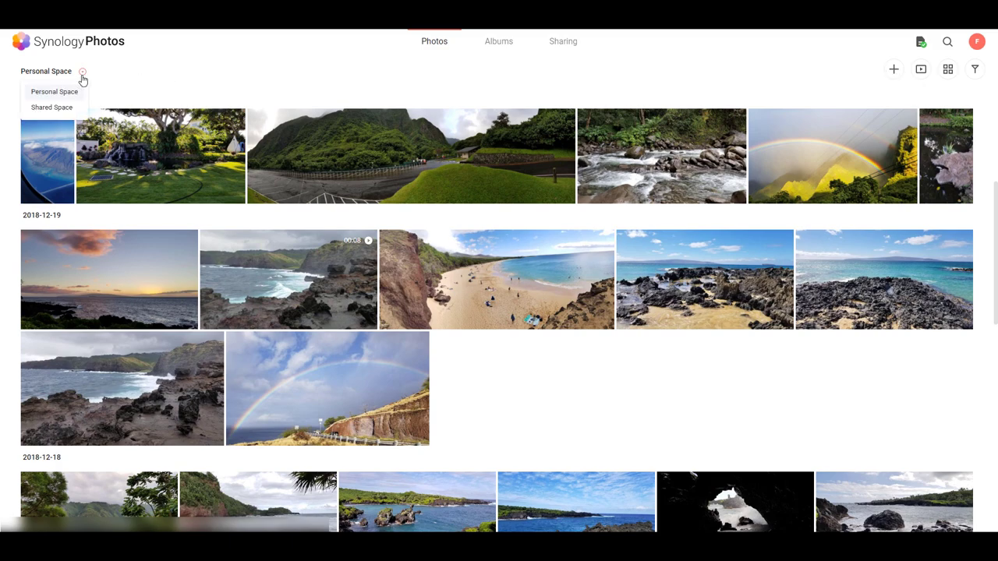
left_click(178, 88)
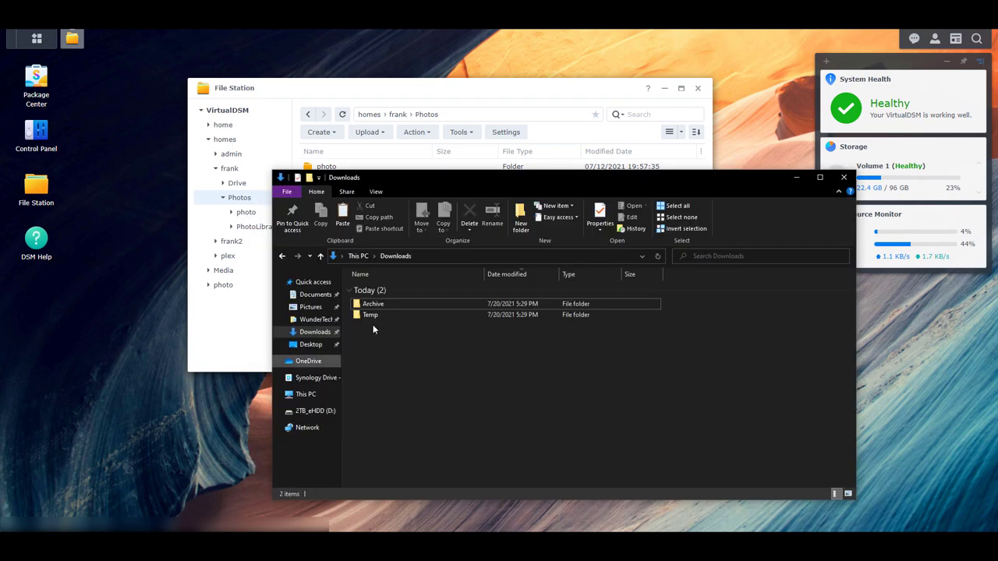
Step: Upload the Archive folder from the computer's Downloads into the user's home Photos folder in File Station, overwriting same-named files
left_click_drag(453, 178, 577, 176)
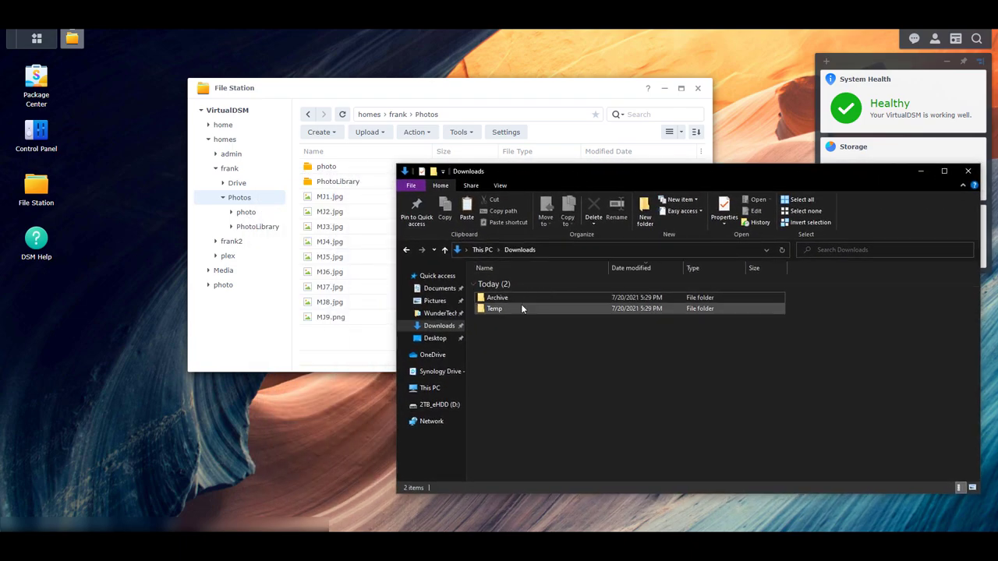
left_click(540, 301)
left_click_drag(542, 302, 359, 343)
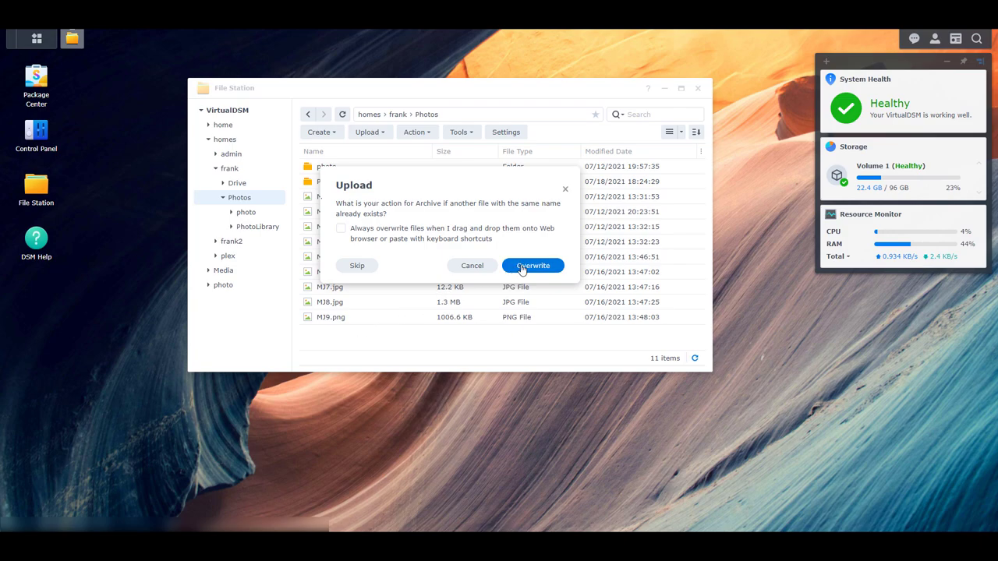
left_click(520, 267)
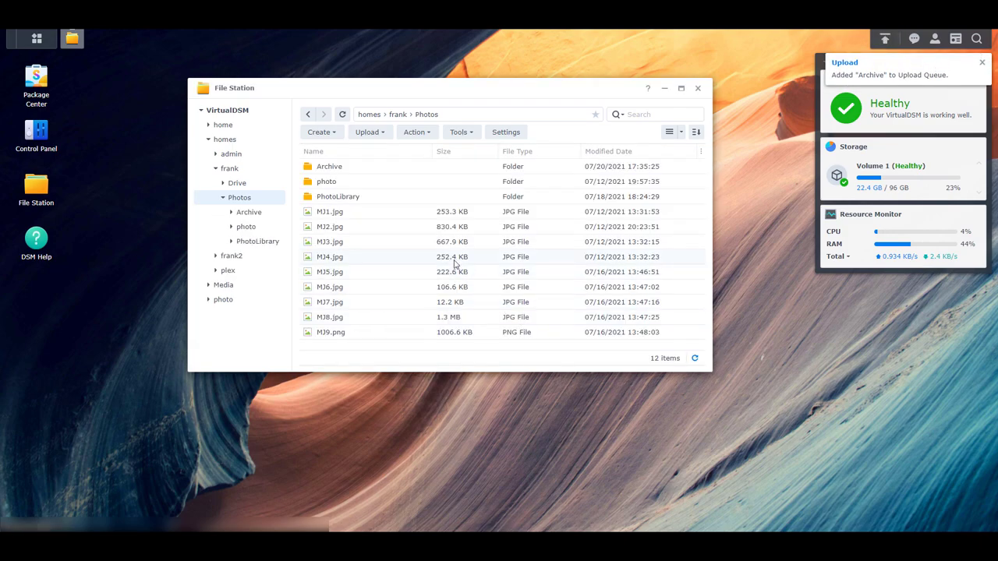
left_click(982, 62)
left_click(982, 99)
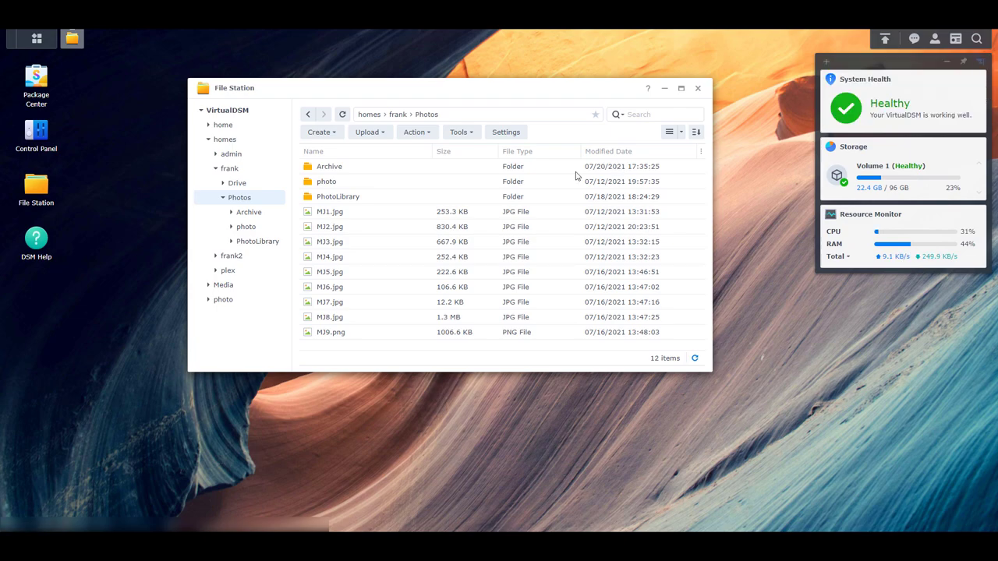
Step: Examine the uploaded Archive folder, the personal Photos folder and the shared photo folder in File Station
double_click(351, 172)
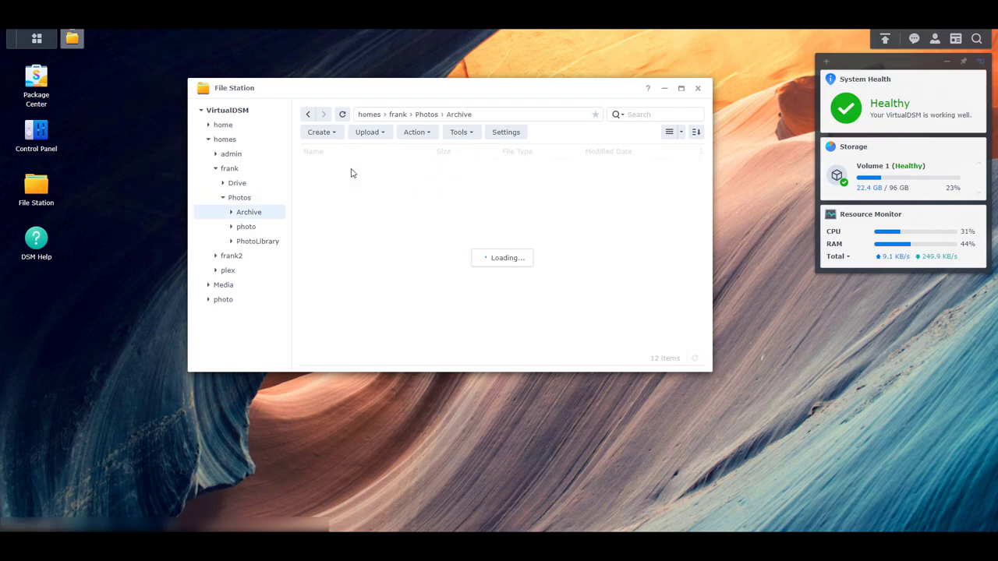
left_click(253, 201)
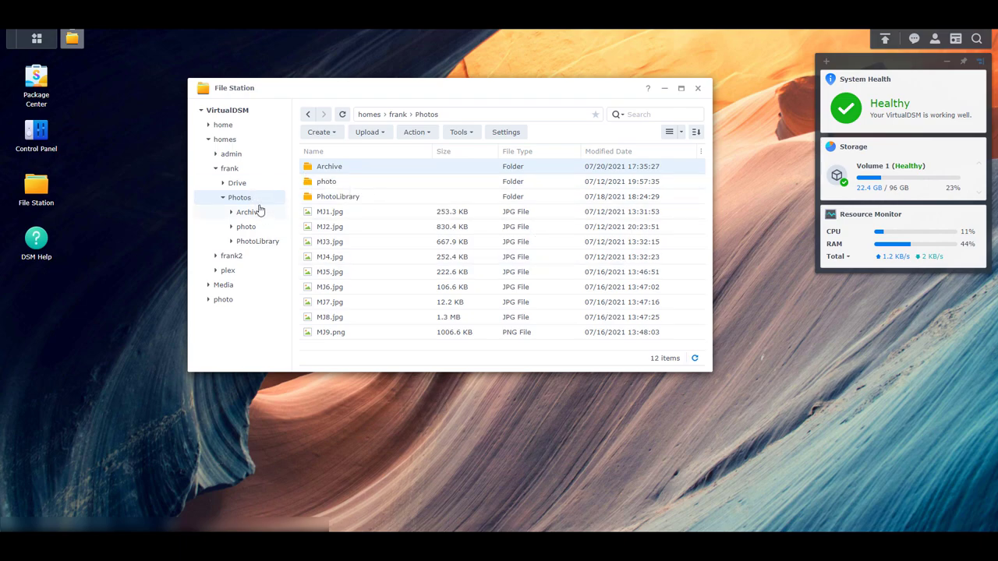
left_click(234, 303)
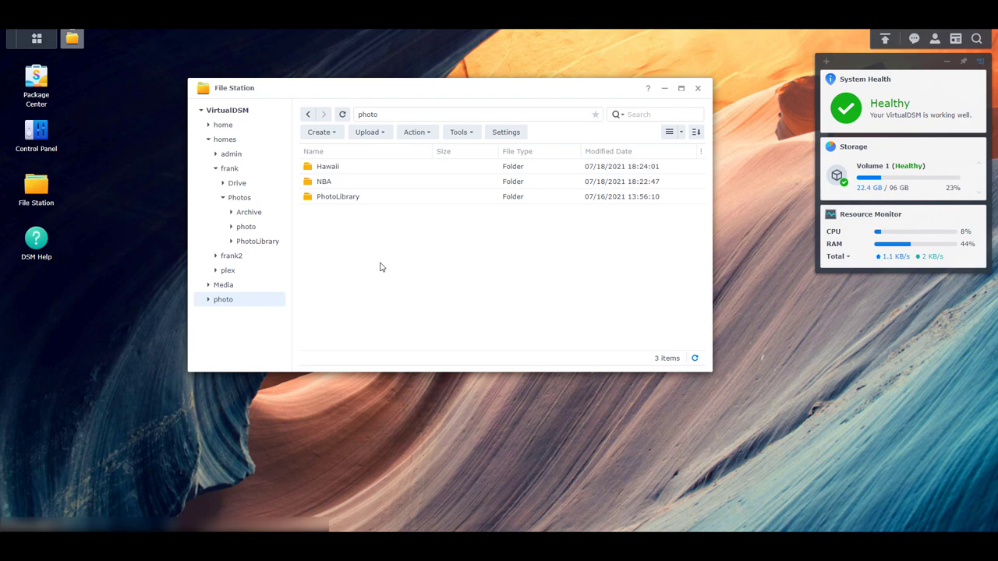
left_click(239, 198)
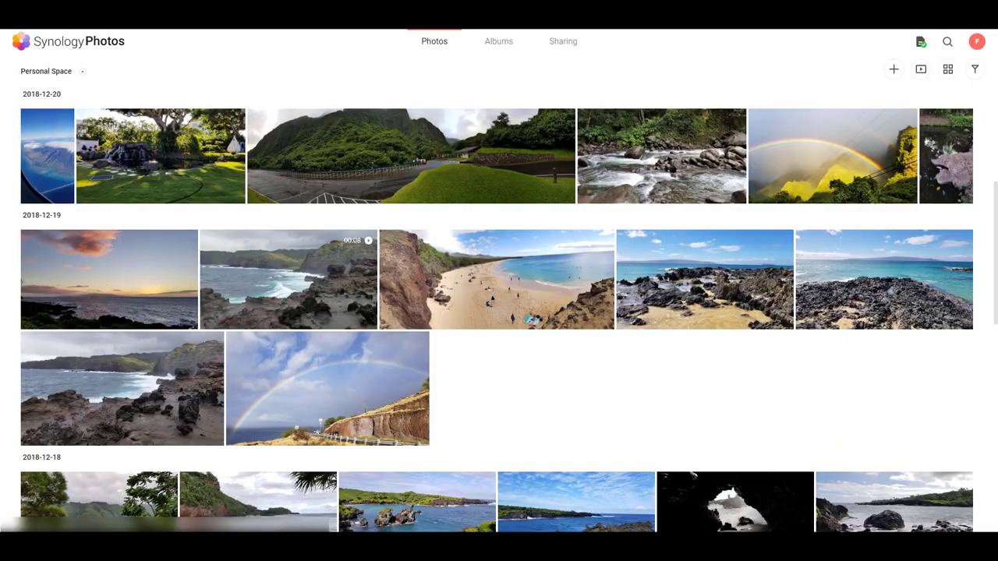
Step: Switch to Synology Photos, view the Shared Space and return to the Personal Space
left_click(81, 72)
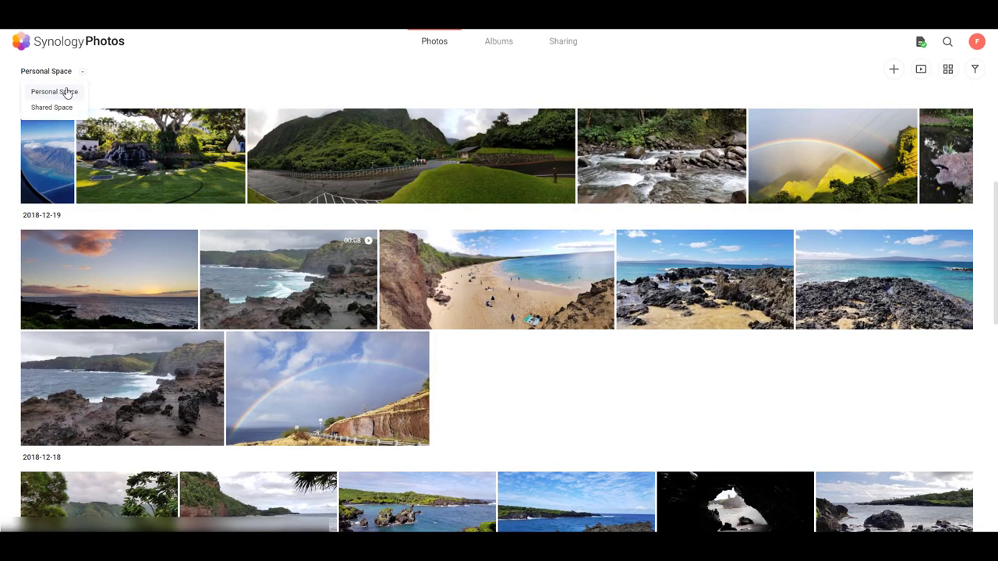
left_click(242, 85)
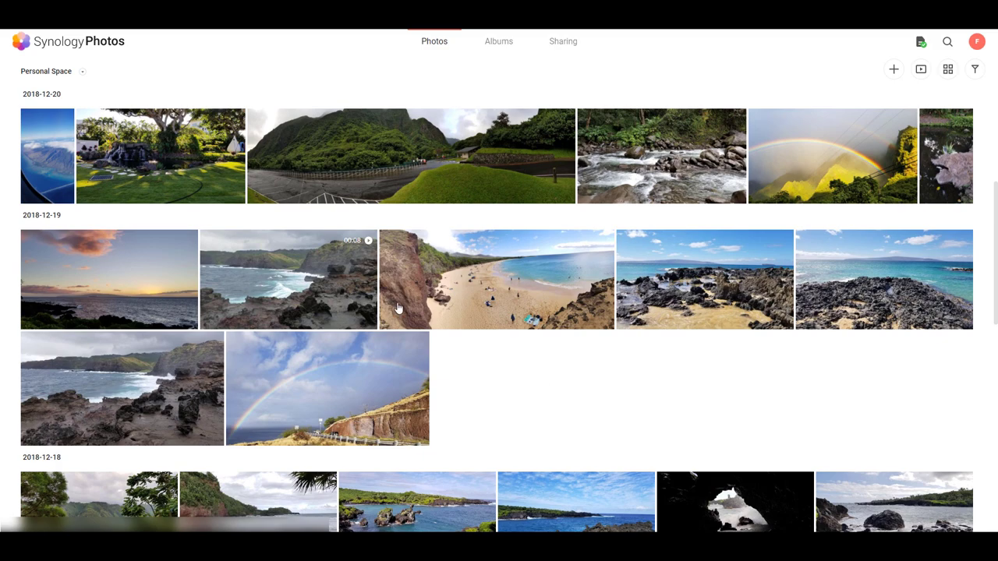
left_click(82, 71)
left_click(71, 107)
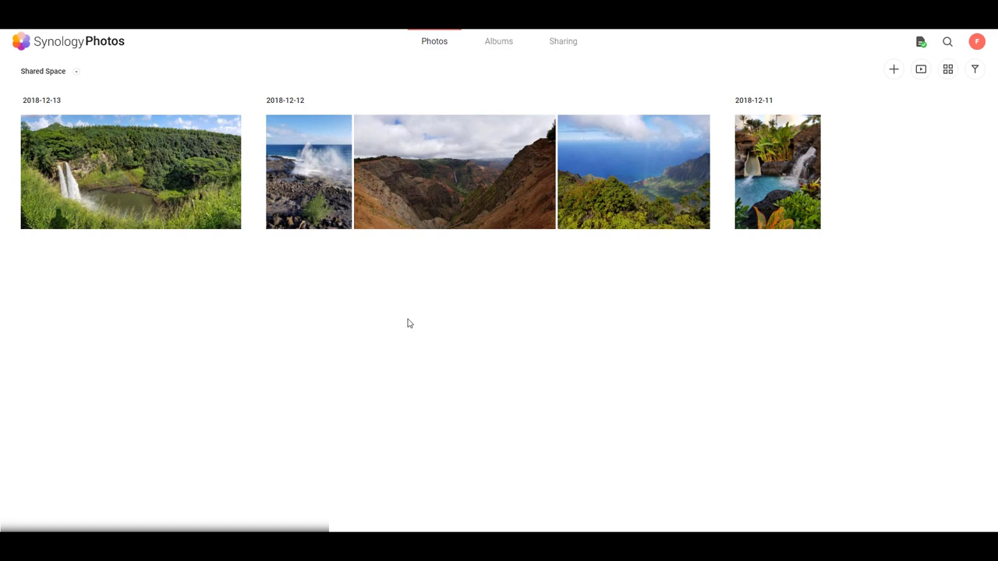
left_click(76, 71)
left_click(69, 89)
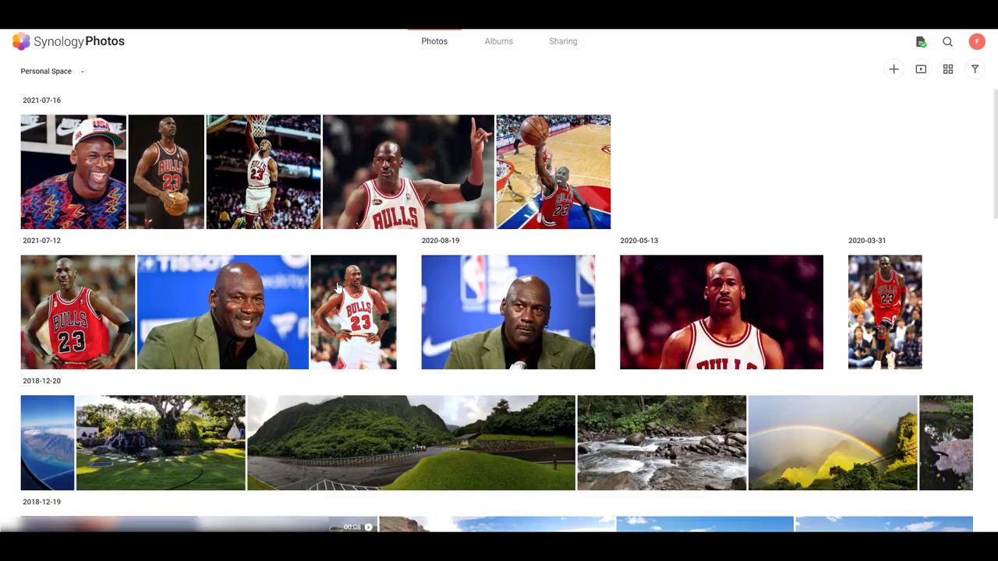
Step: View the Personal Space photos in folder view and return to timeline view
scroll(338, 289, "down", 4)
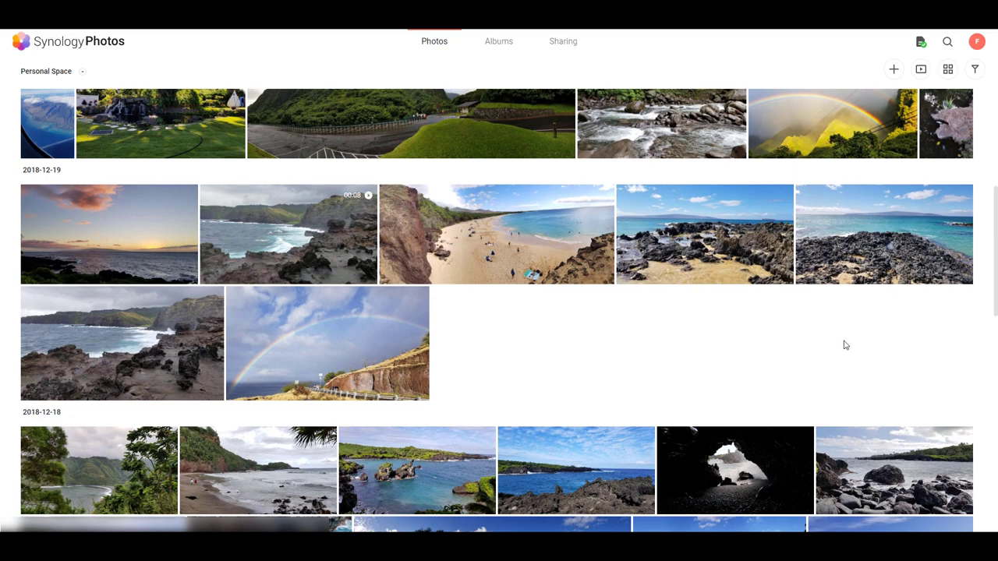
mouse_move(984, 314)
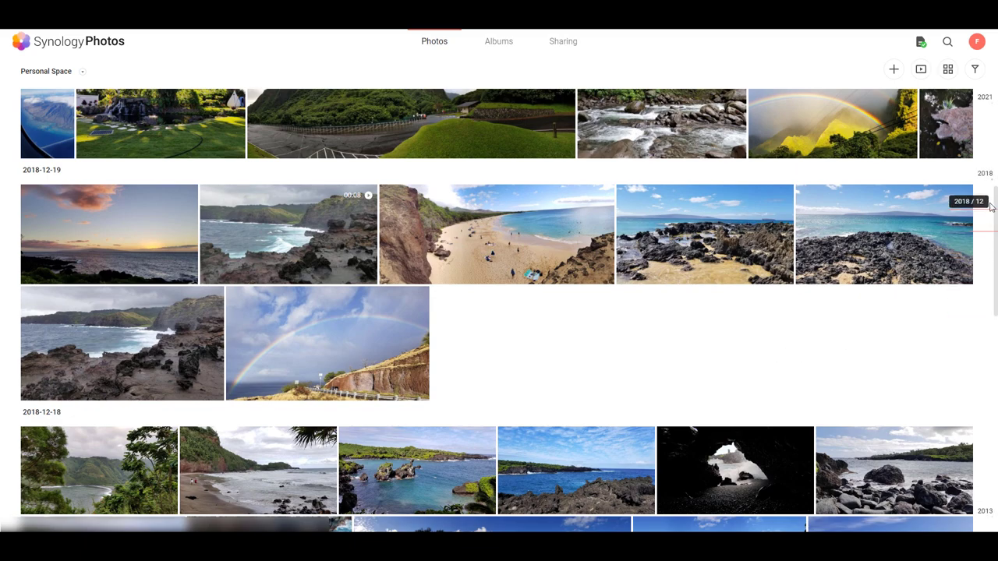
left_click(947, 70)
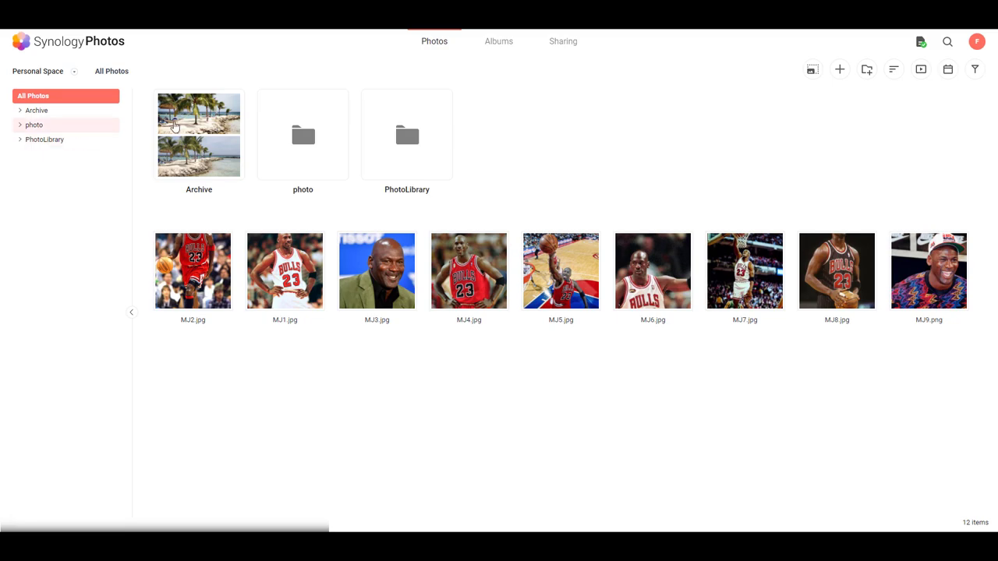
left_click(948, 70)
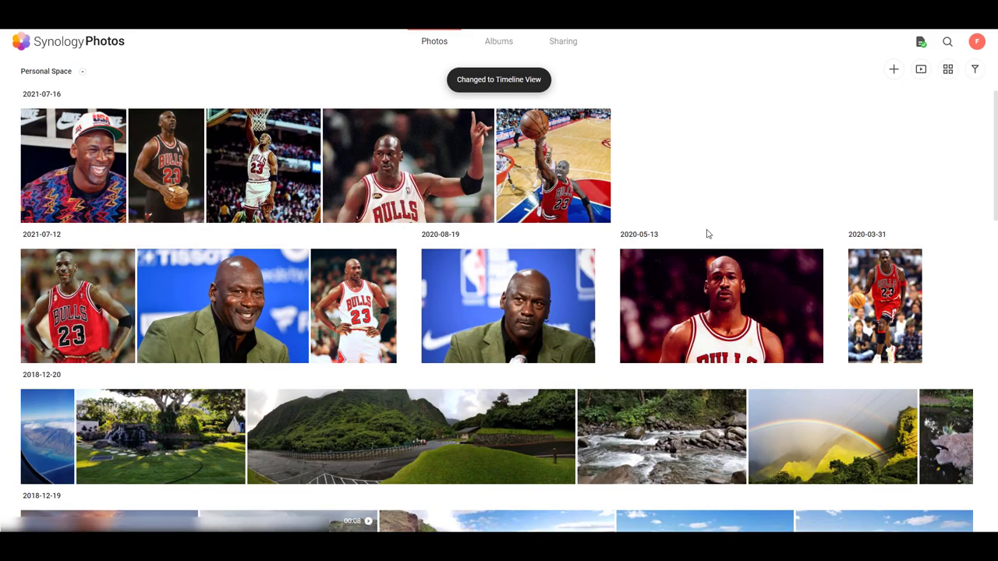
Step: Browse the December 2018 photos along the Personal Space timeline
scroll(708, 231, "down", 4)
scroll(987, 224, "down", 3)
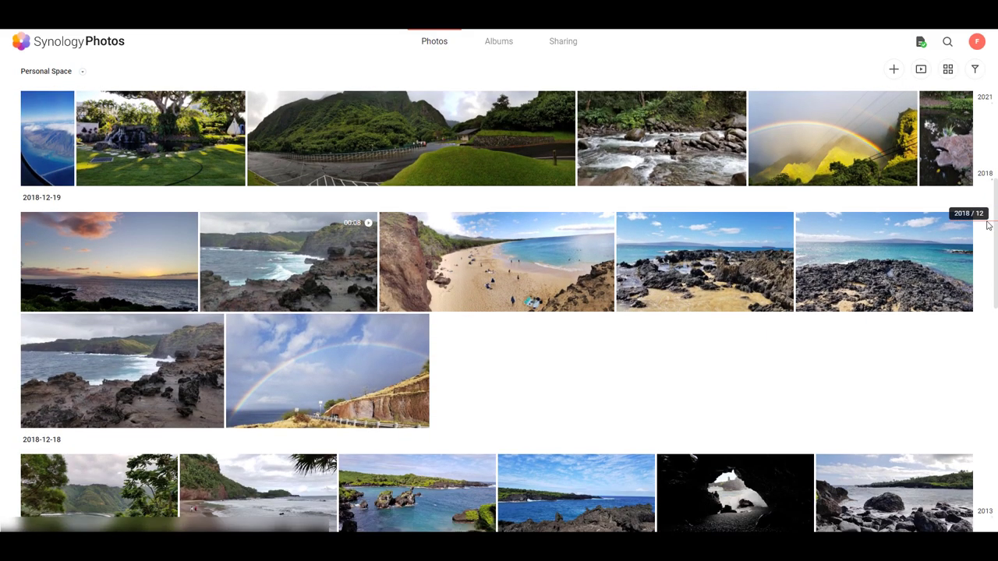
scroll(708, 285, "down", 3)
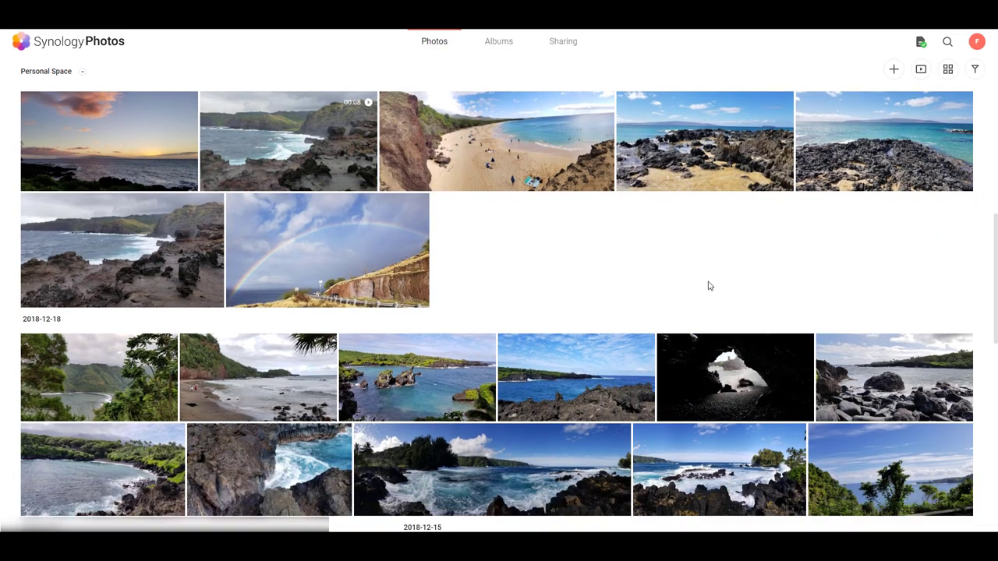
scroll(708, 285, "down", 2)
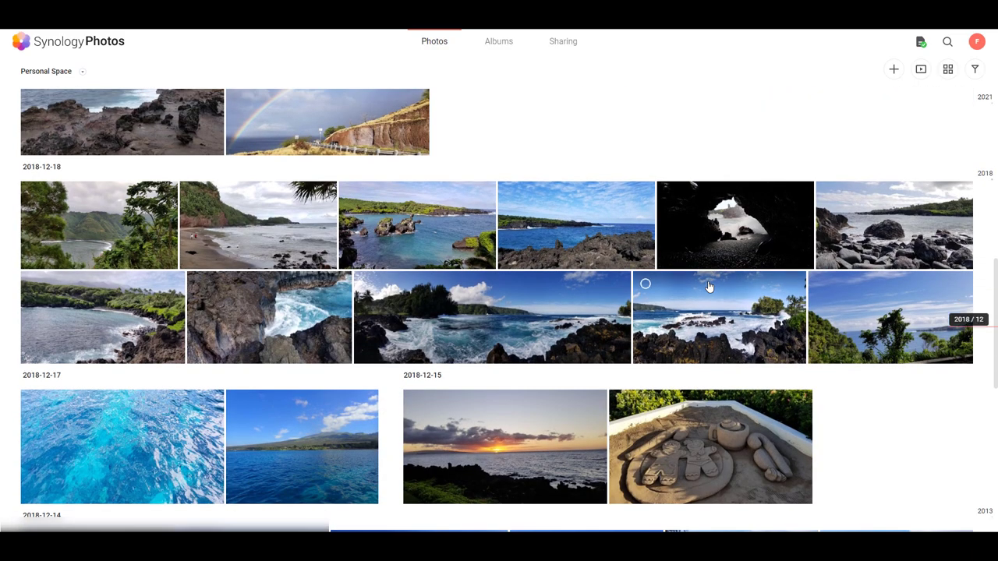
scroll(708, 285, "up", 3)
scroll(709, 285, "up", 1)
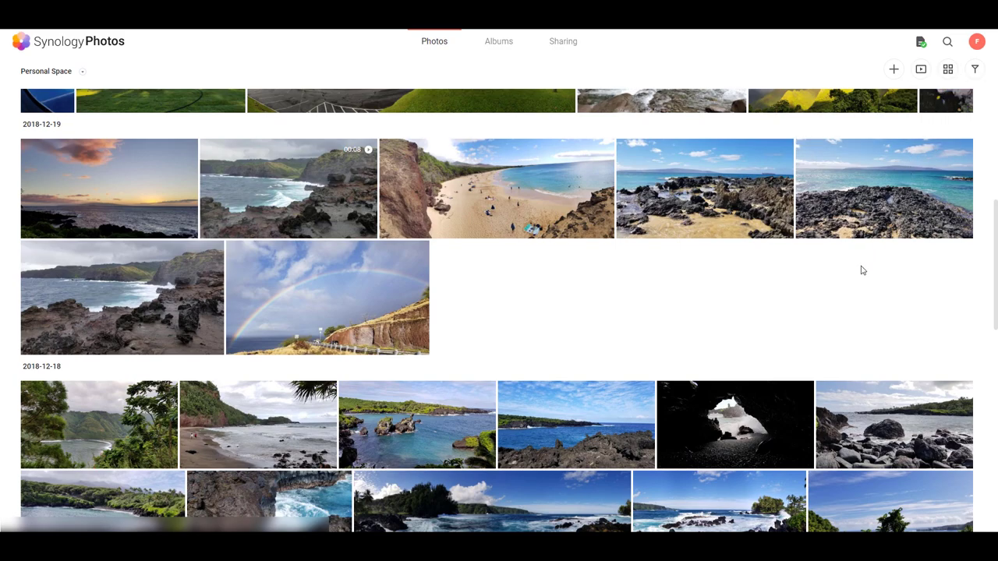
Step: Filter the Personal Space photos by time taken with 2018 and 2013, clear both conditions and close the filter
left_click(977, 69)
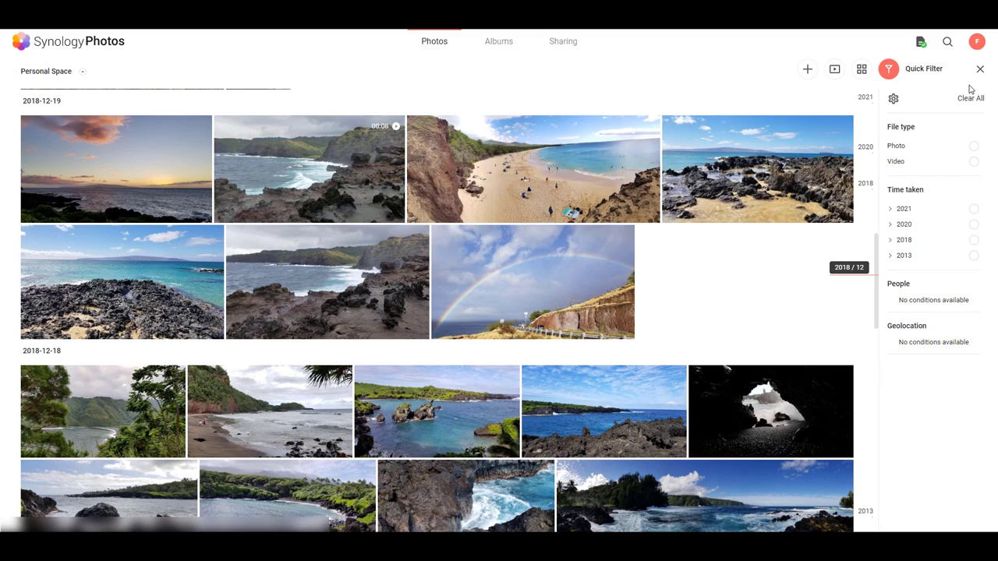
left_click(974, 242)
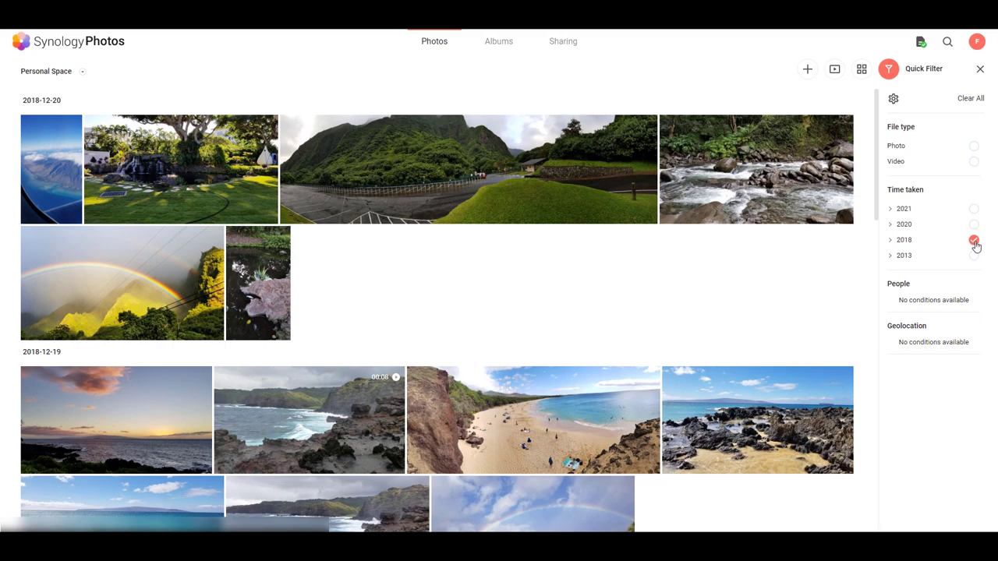
left_click(973, 257)
left_click(973, 256)
left_click(973, 243)
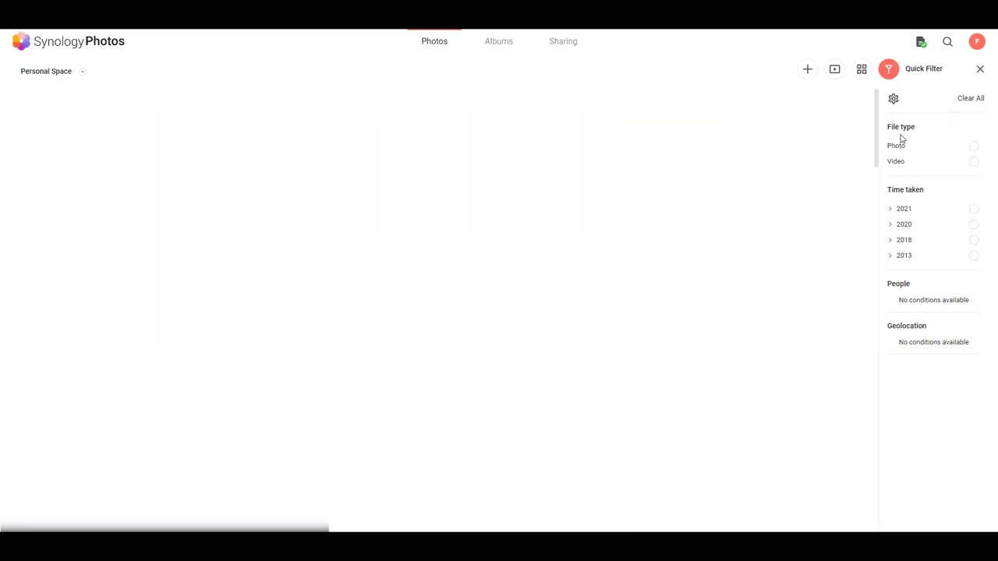
scroll(729, 218, "down", 6)
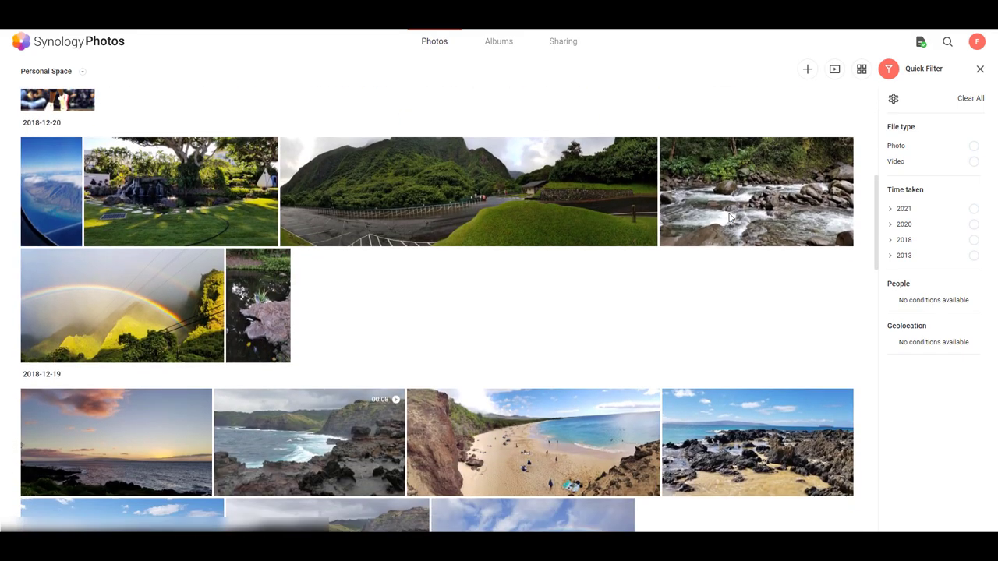
scroll(729, 218, "up", 1)
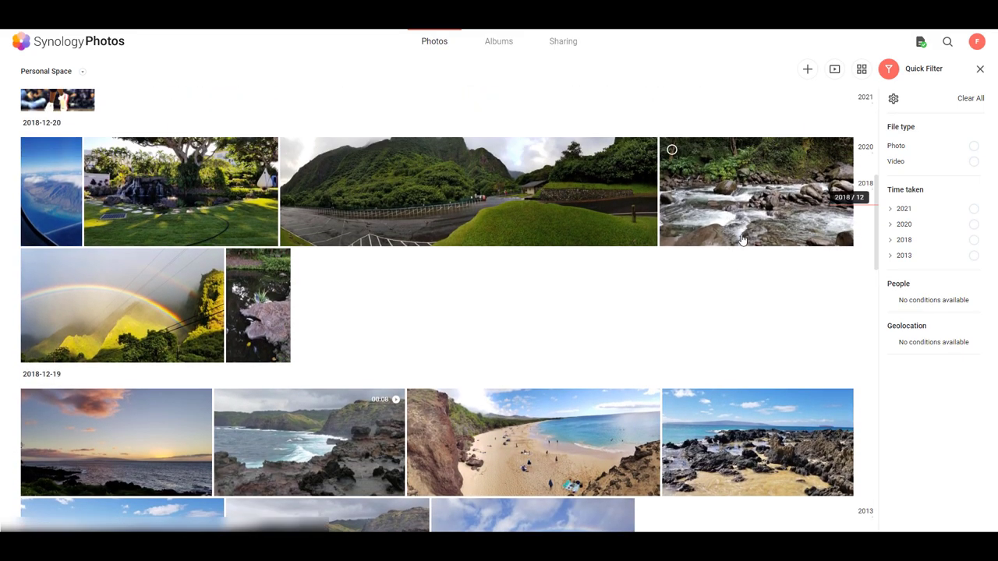
left_click(980, 69)
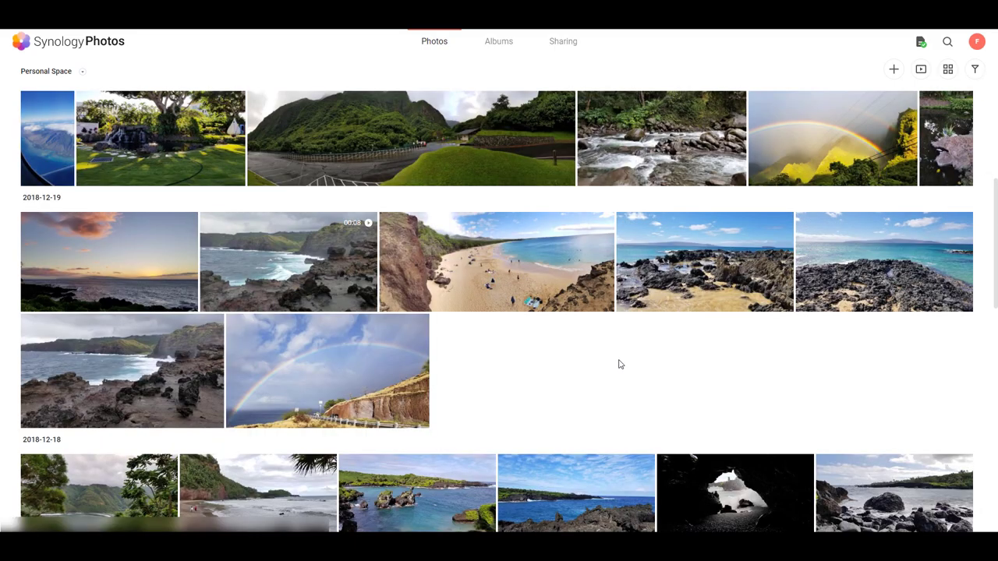
Step: Examine the file information of the 2018-12-20 airplane window photo and return to the timeline
left_click(67, 162)
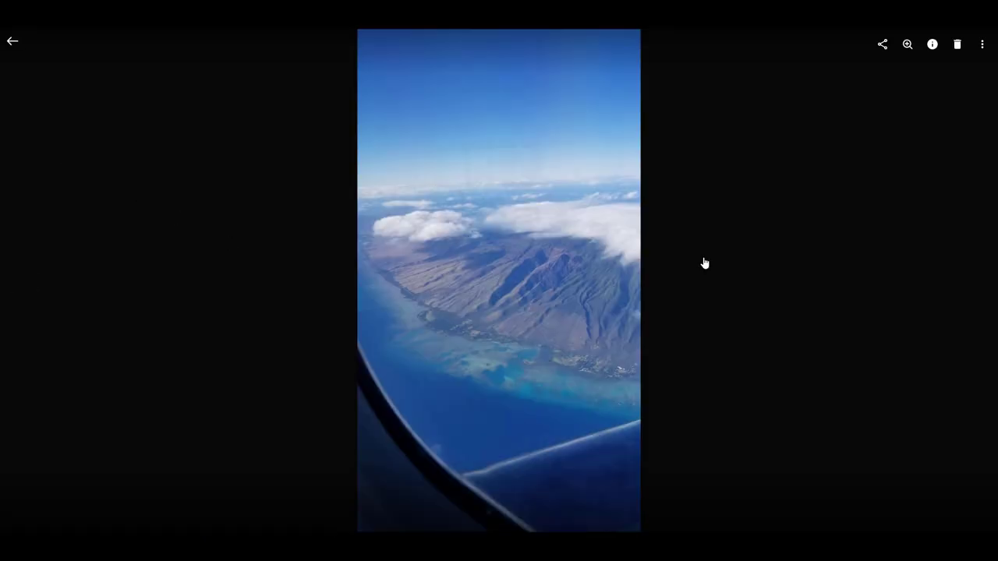
left_click(932, 44)
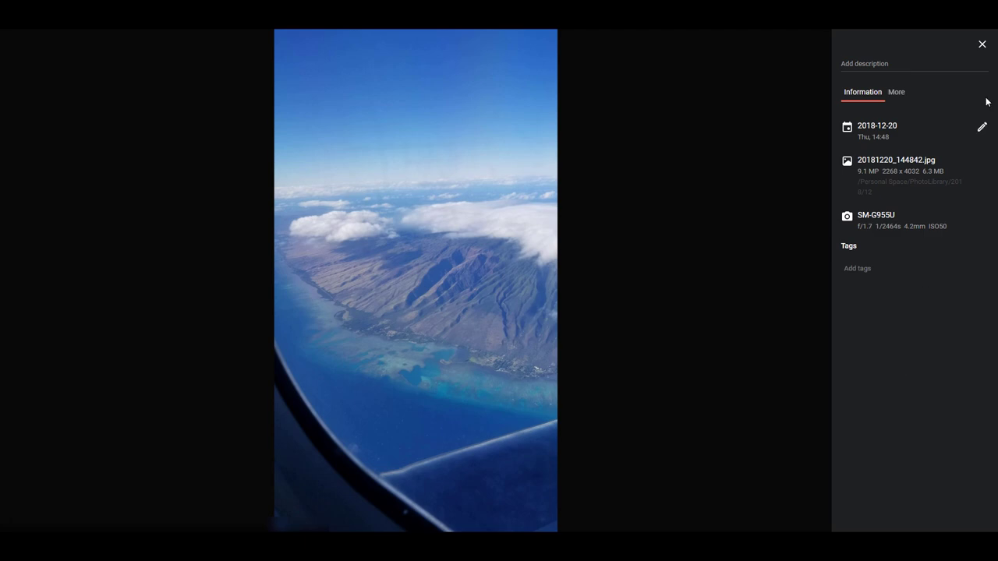
left_click(982, 44)
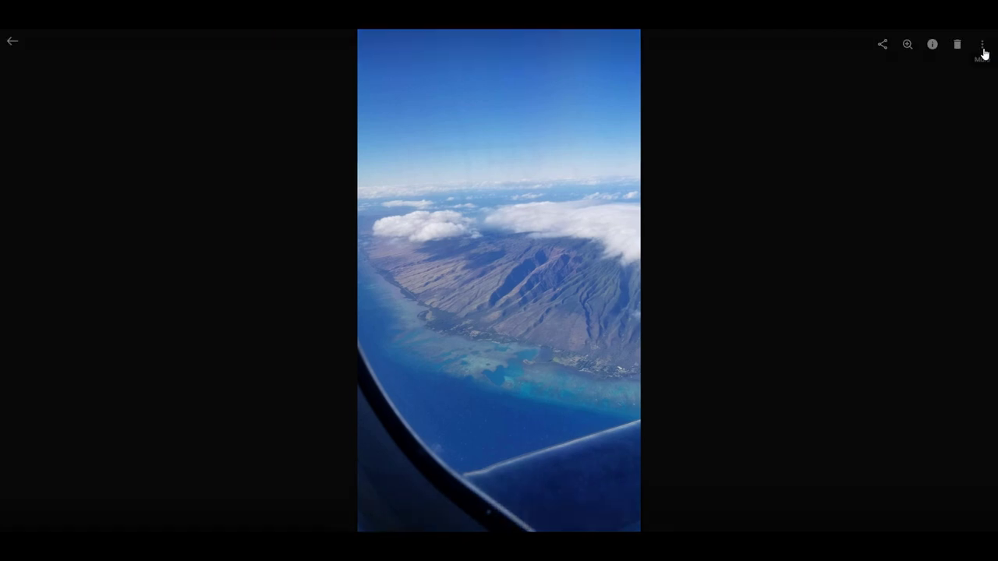
left_click(14, 42)
scroll(118, 185, "down", 1)
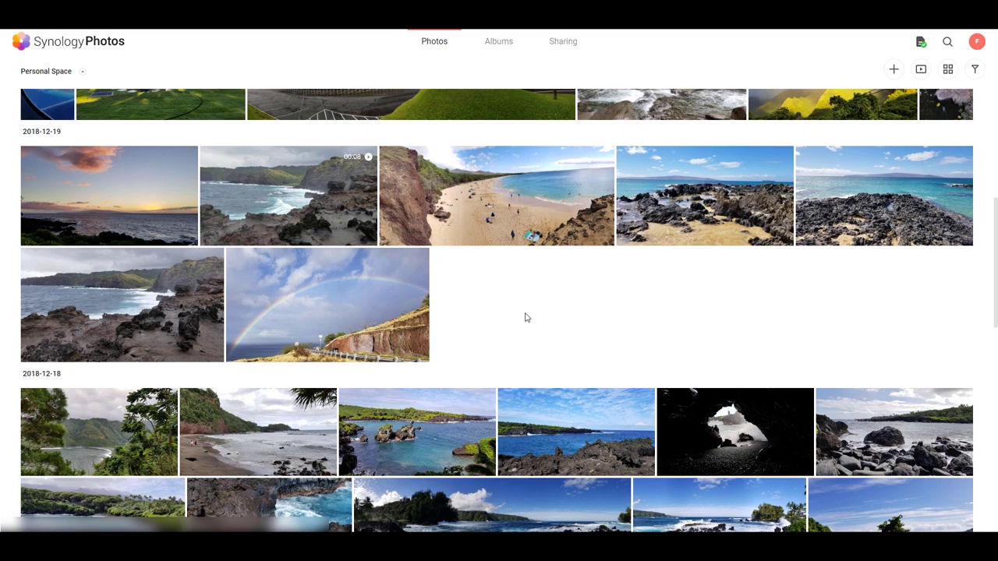
scroll(528, 320, "up", 1)
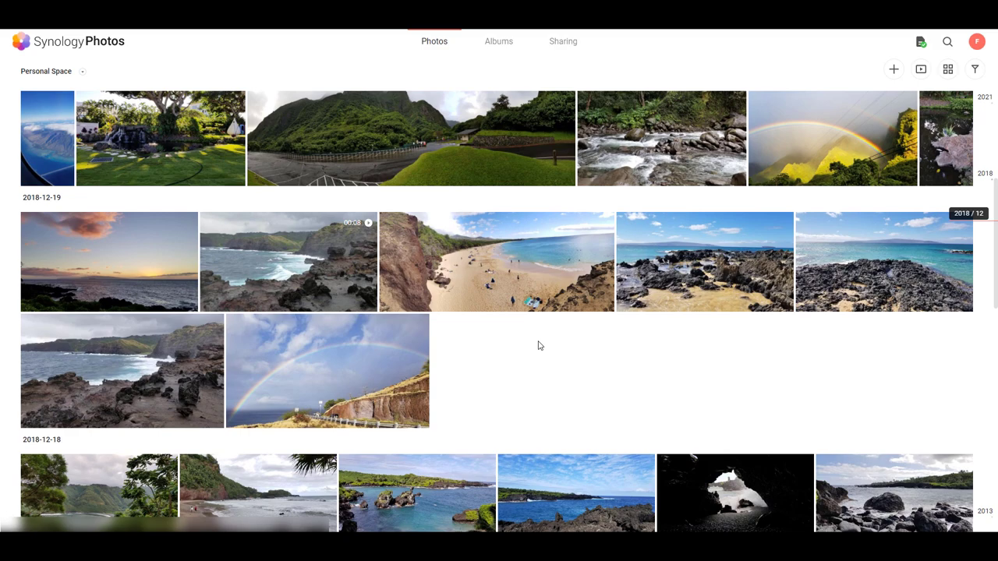
Step: Switch to the Shared Space and open the Synology Photos settings
left_click(72, 75)
left_click(60, 109)
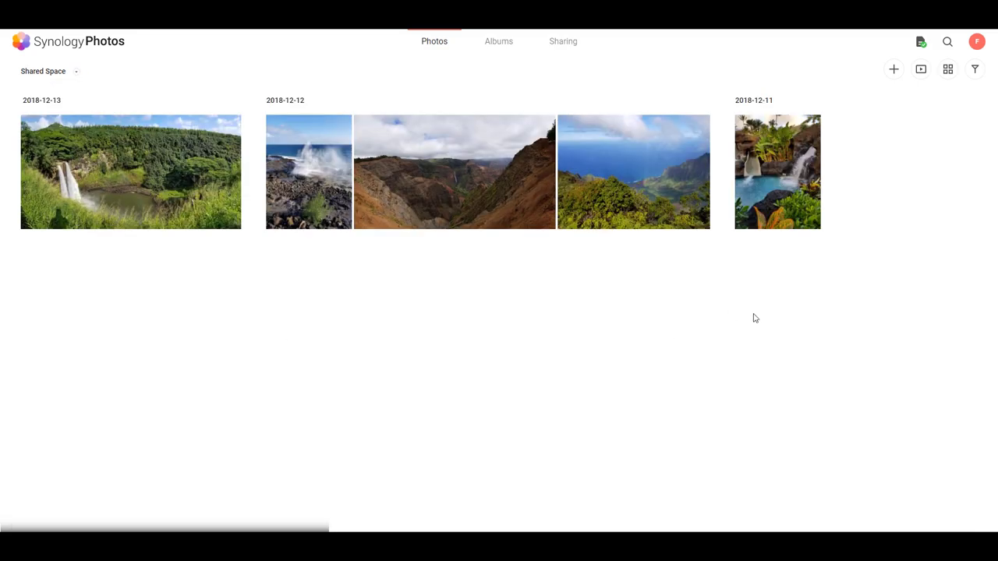
left_click(976, 42)
left_click(946, 68)
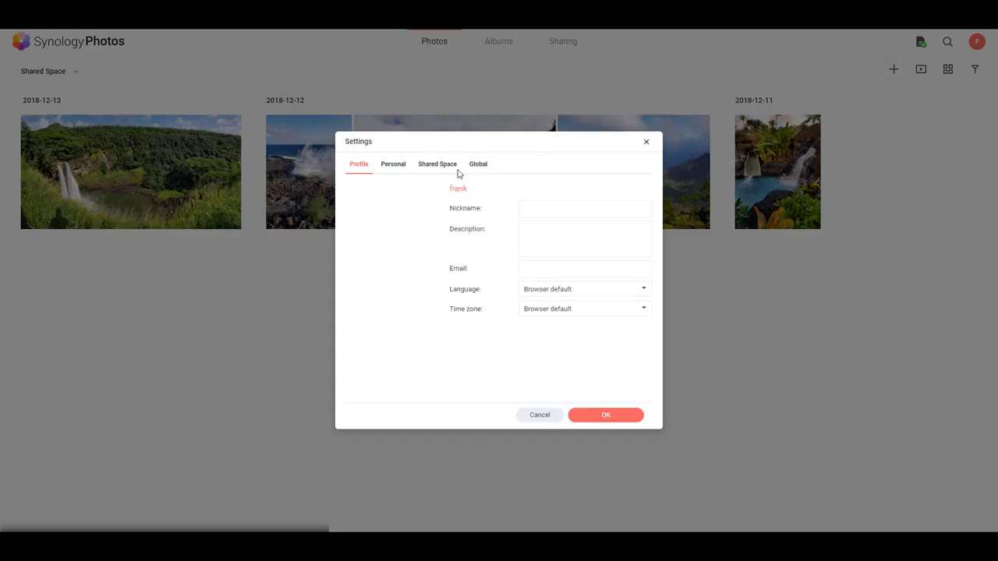
Step: Try the Management access permission for the individual user in the Shared Space access permissions, set it back to Entry and cancel
left_click(433, 170)
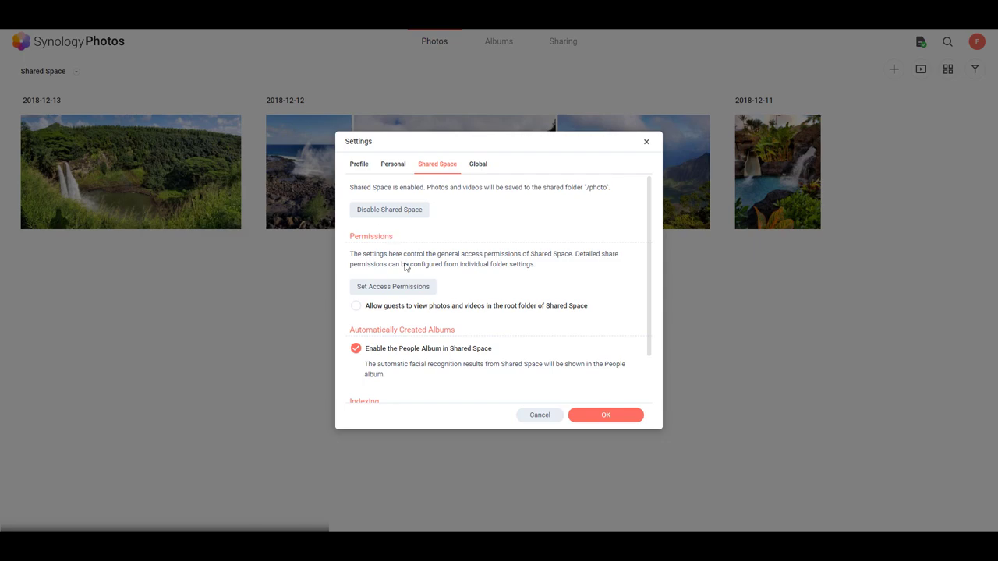
left_click(405, 287)
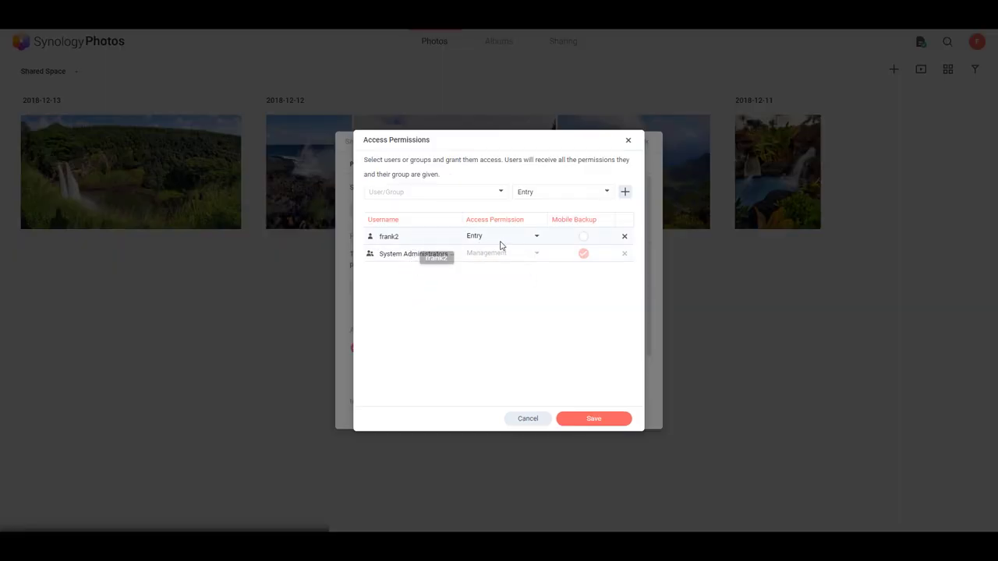
left_click(537, 239)
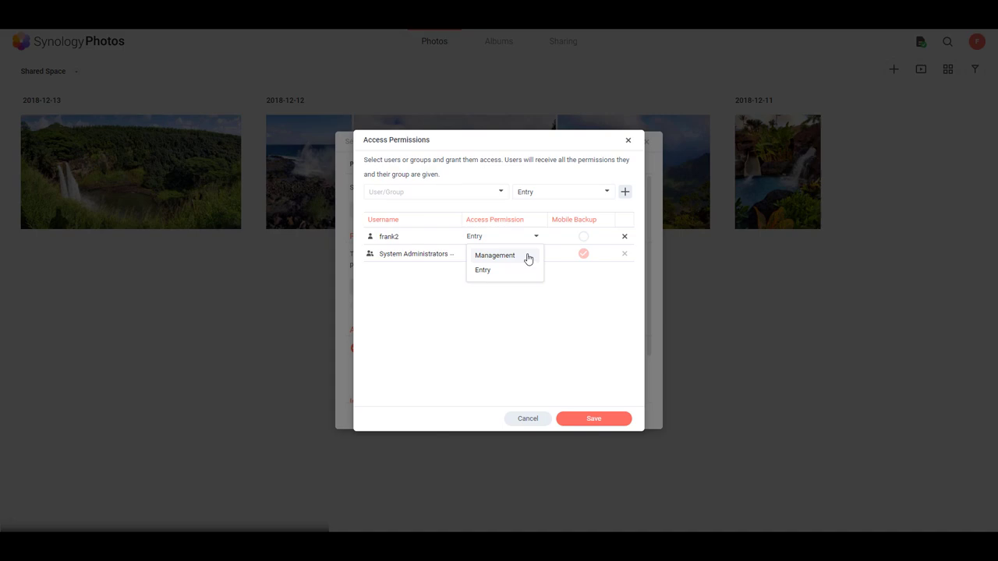
left_click(528, 258)
left_click(535, 238)
left_click(511, 270)
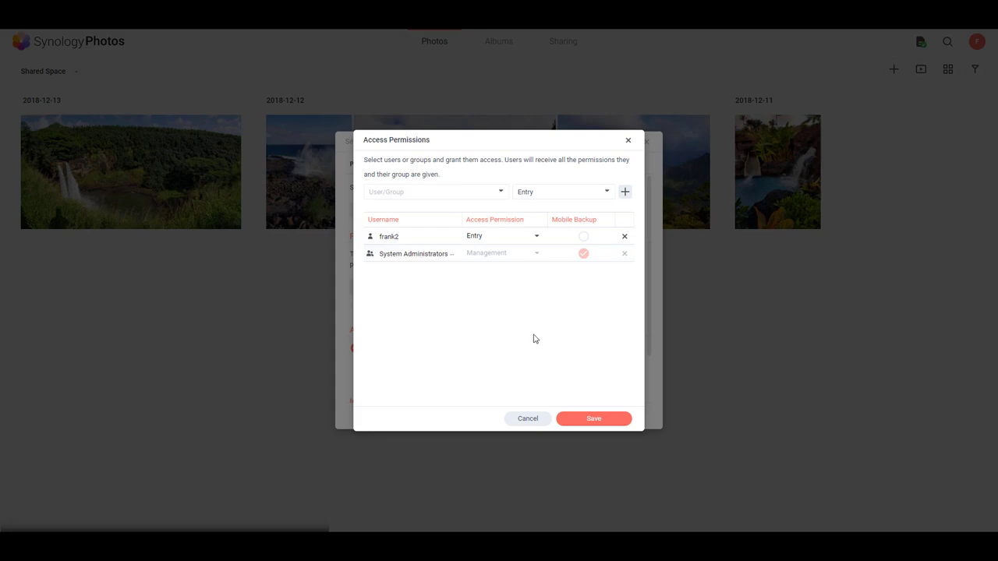
left_click(527, 418)
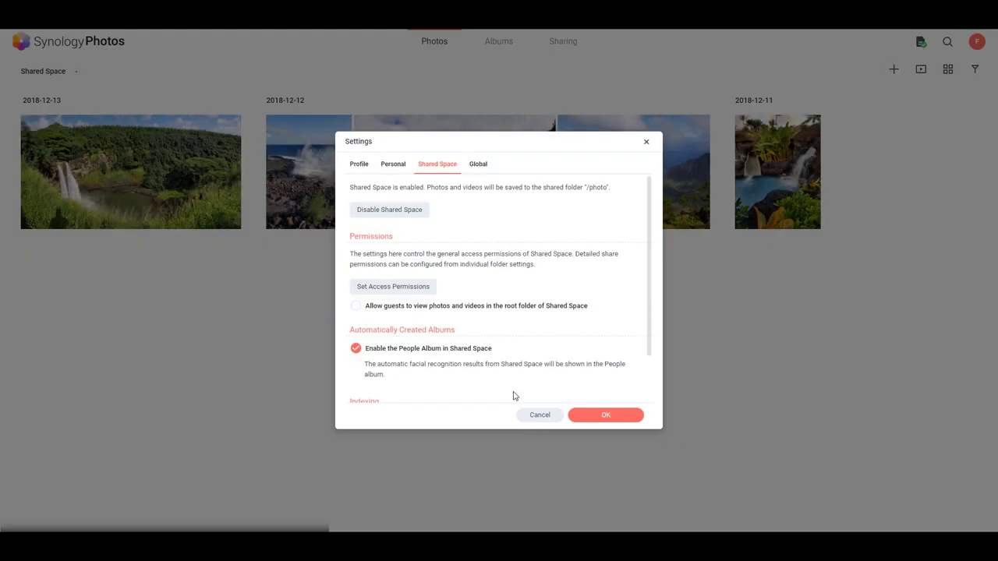
Step: Review the Shared Space access permissions once more and leave the settings without saving
left_click(412, 293)
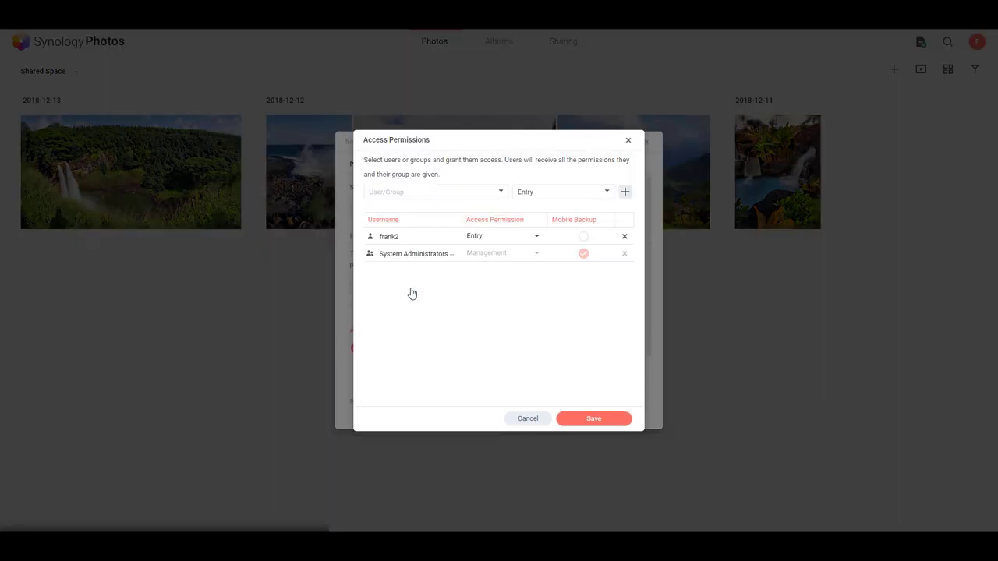
left_click(528, 419)
left_click(530, 417)
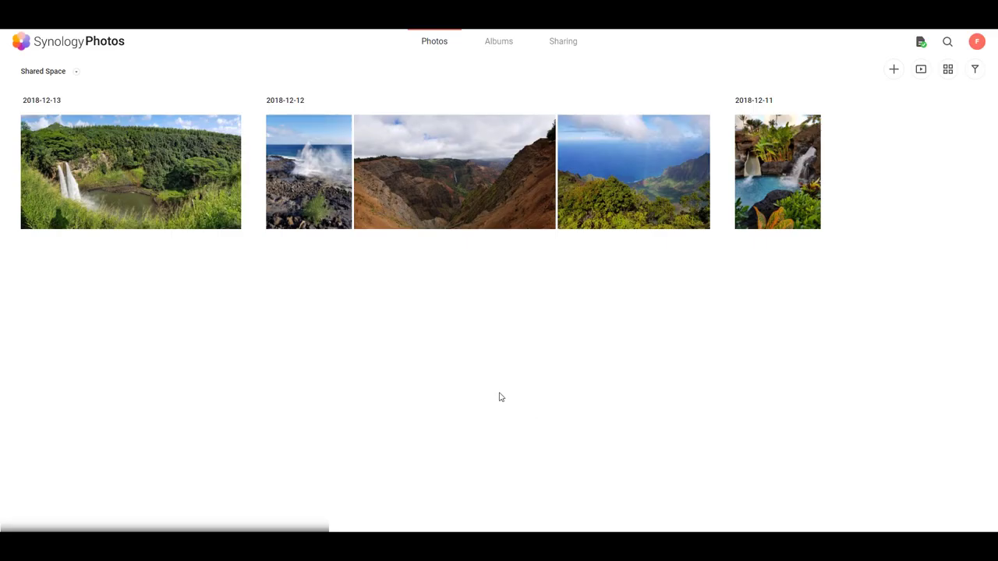
Step: Switch the Shared Space to folder view and open the folder permissions of the Hawaii folder
left_click(947, 69)
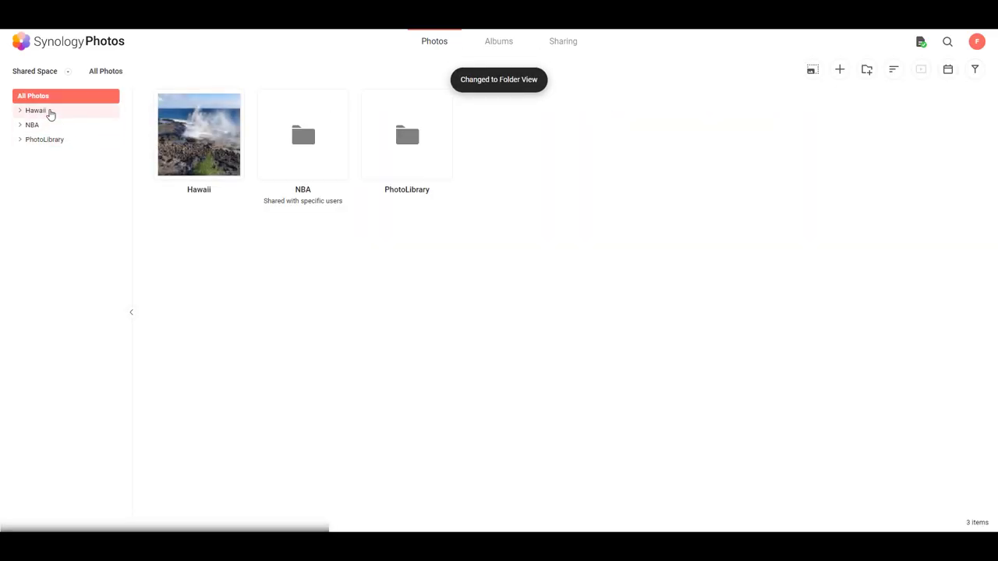
left_click(49, 110)
left_click(867, 70)
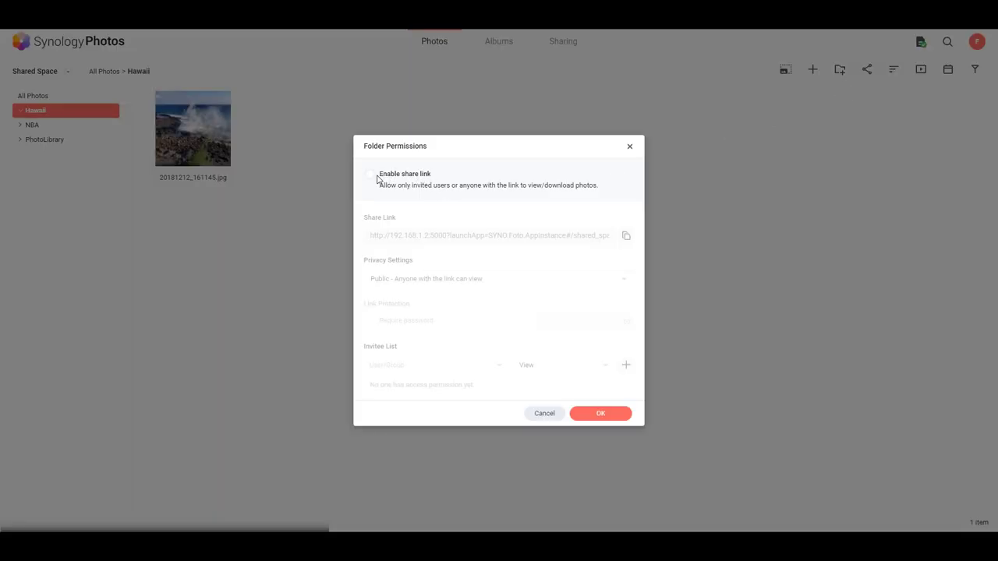
Step: Try enabling the share link for the Hawaii folder, discard the change and return to All Photos
left_click(378, 178)
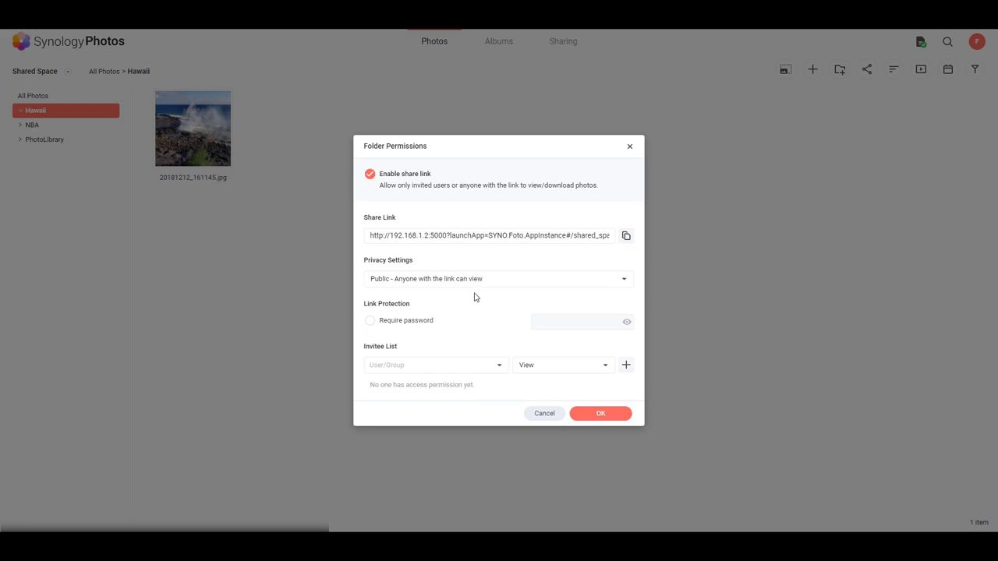
left_click(551, 414)
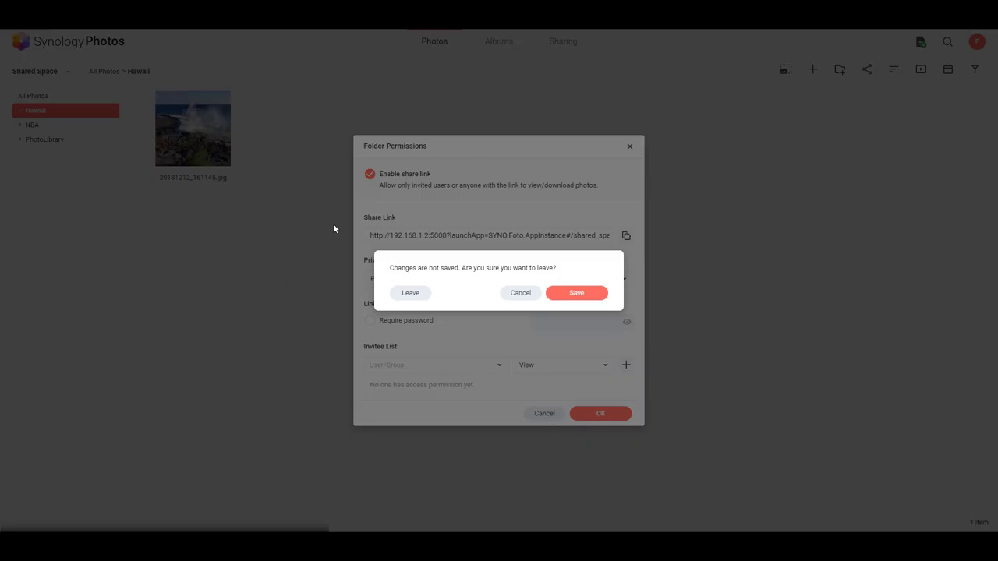
left_click(421, 297)
left_click(39, 96)
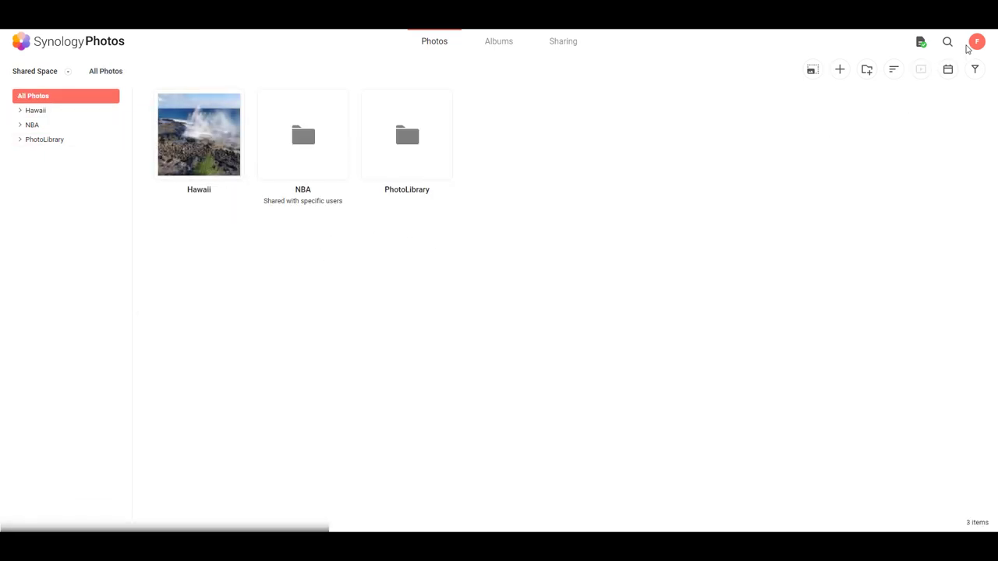
Step: Try the guest viewing option for the root folder in the Shared Space settings, review the remaining options and cancel
left_click(968, 47)
left_click(941, 62)
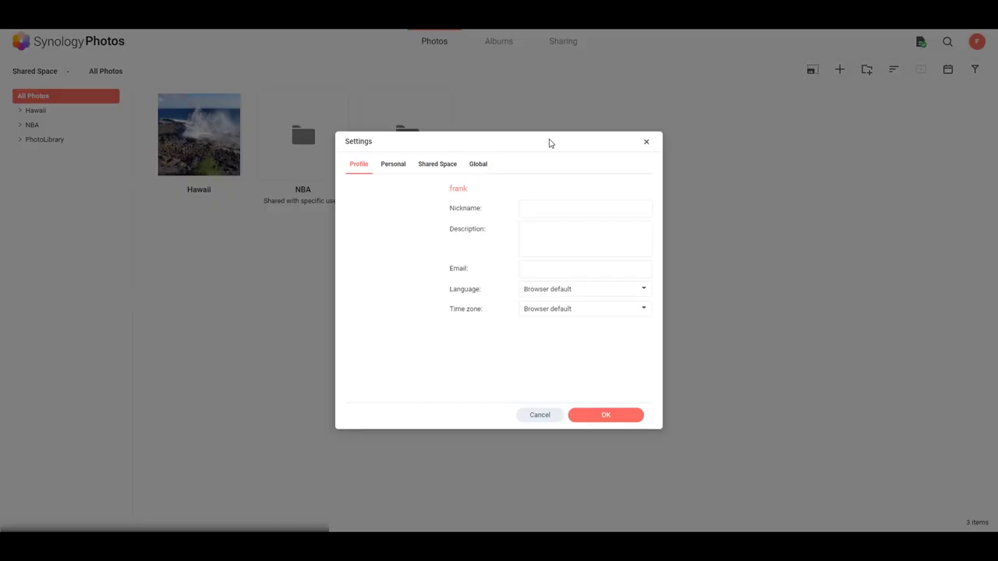
left_click(443, 163)
left_click(411, 308)
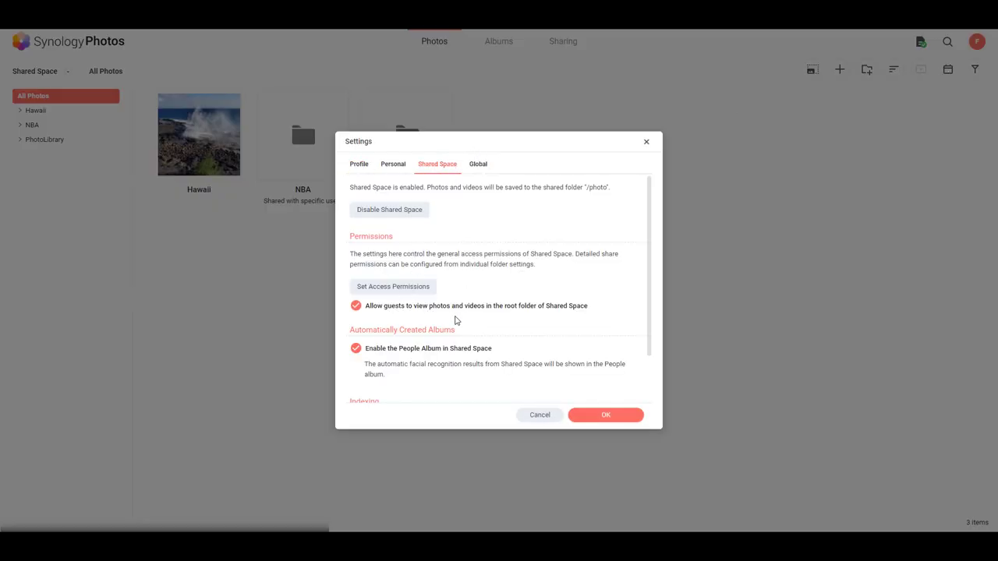
scroll(456, 319, "down", 1)
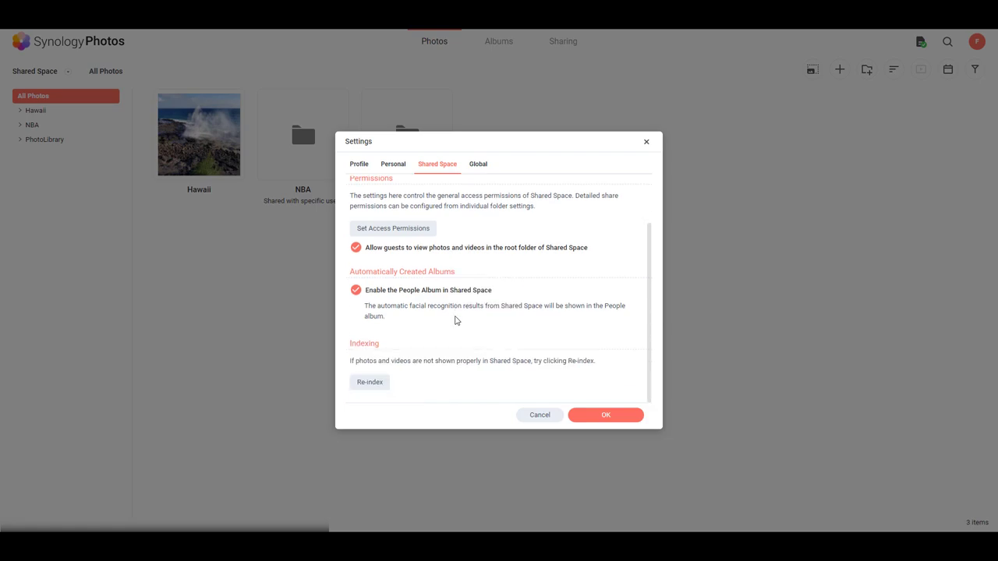
scroll(456, 320, "up", 1)
scroll(455, 320, "up", 1)
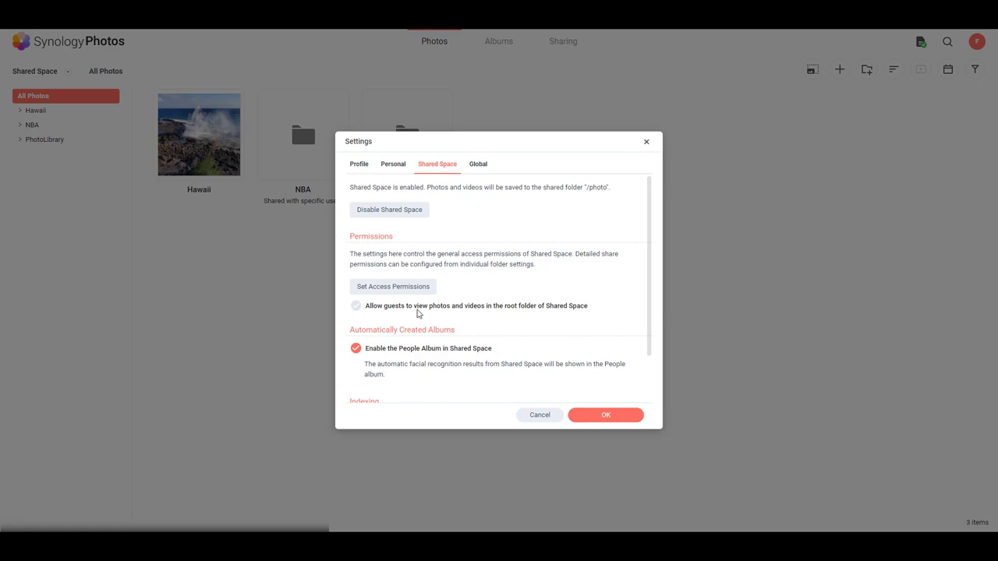
left_click(531, 415)
Step: Browse the photos in the Hawaii album and return to the albums overview
left_click(499, 53)
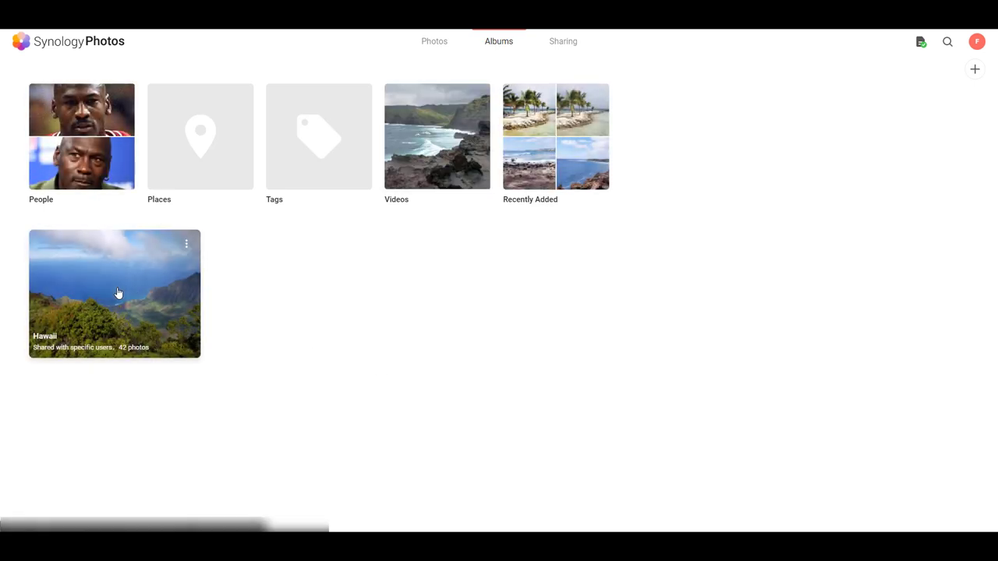
left_click(118, 293)
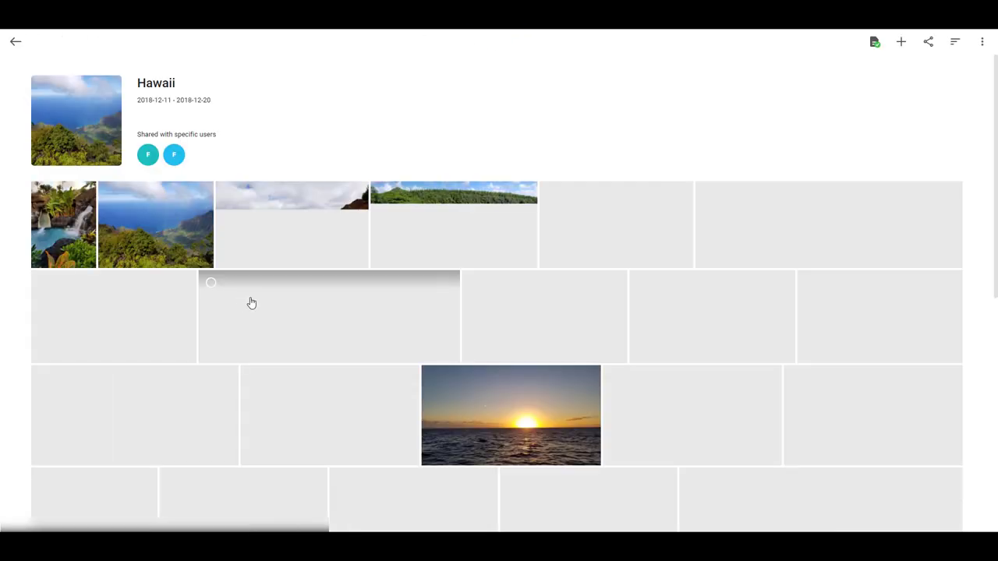
scroll(14, 283, "down", 5)
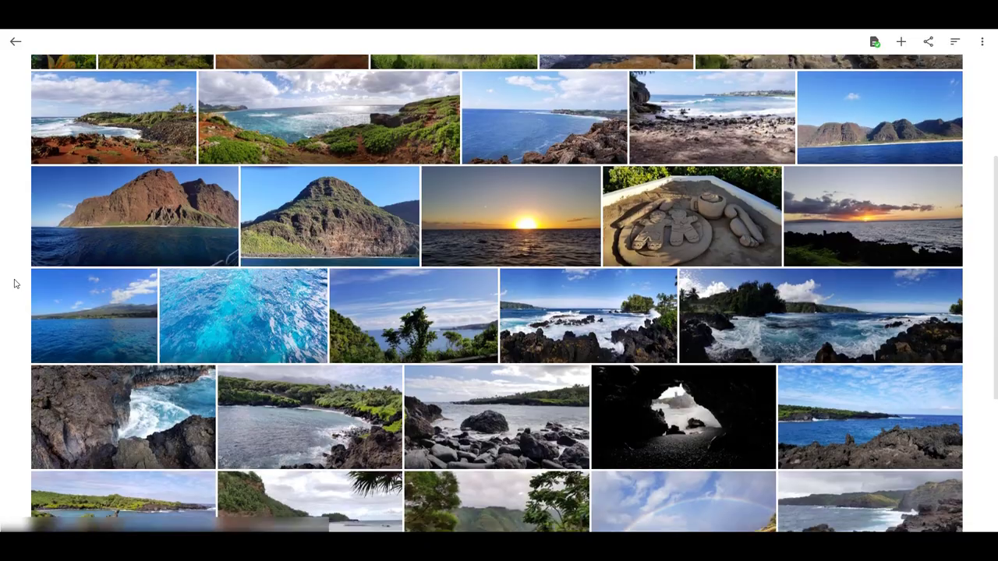
scroll(16, 273, "up", 5)
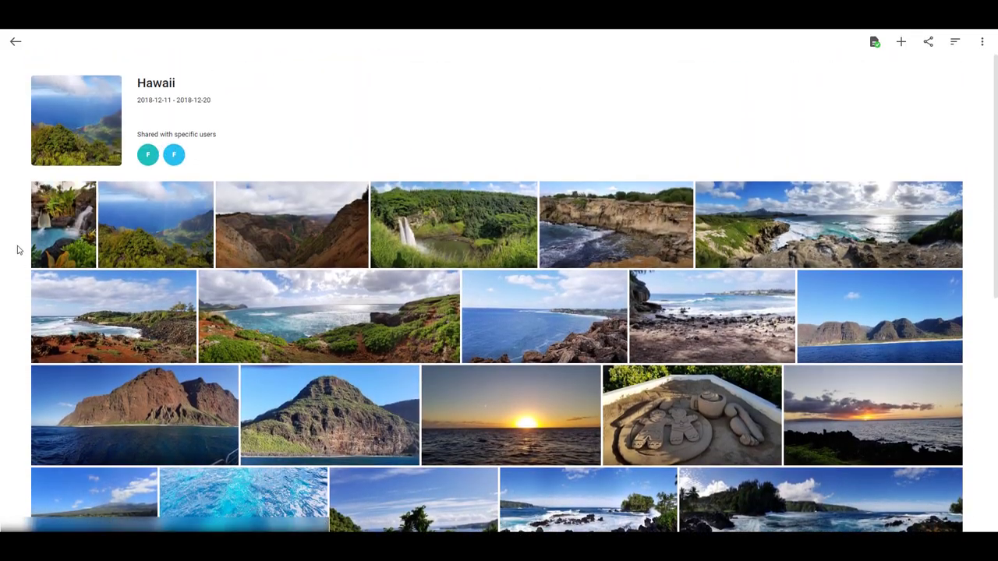
left_click(16, 42)
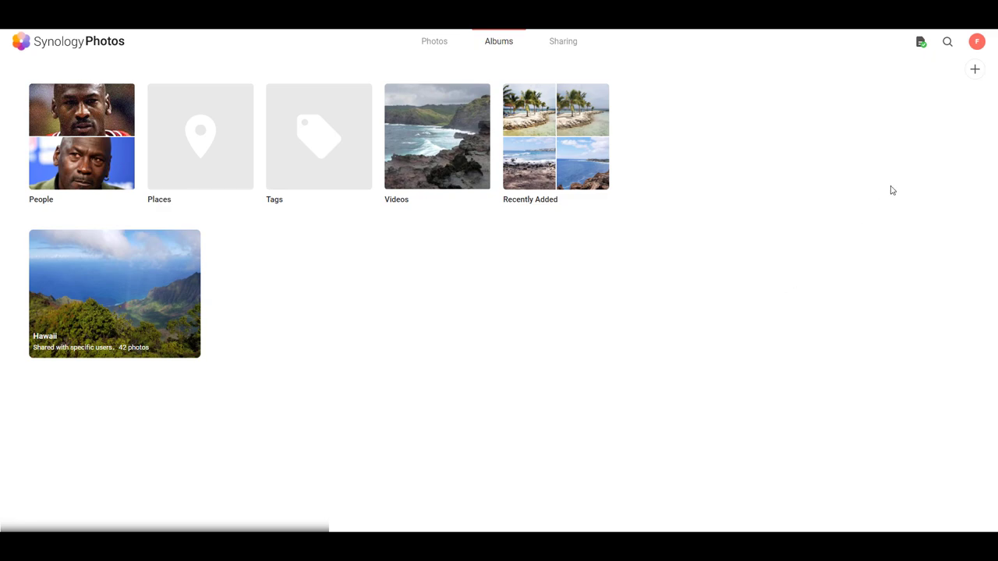
Step: Examine the Personal settings for display, duplicate files, the People album and indexing, and close them without saving
left_click(983, 48)
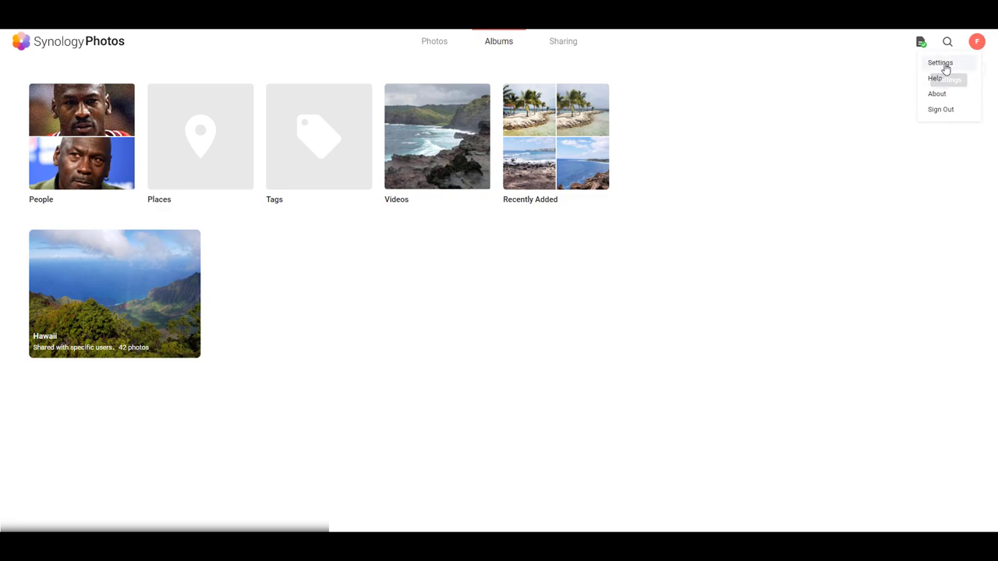
left_click(939, 63)
left_click(399, 166)
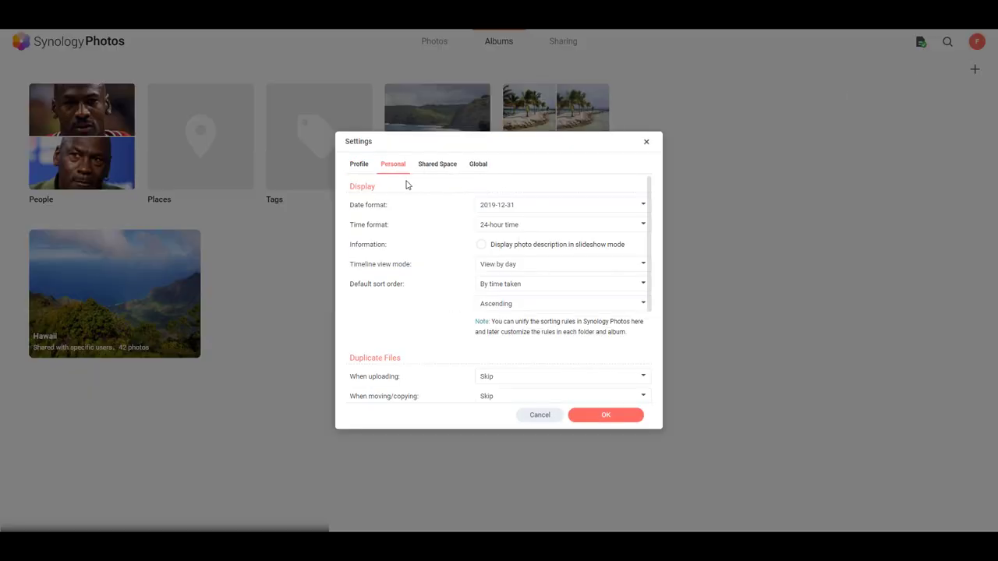
scroll(439, 248, "down", 3)
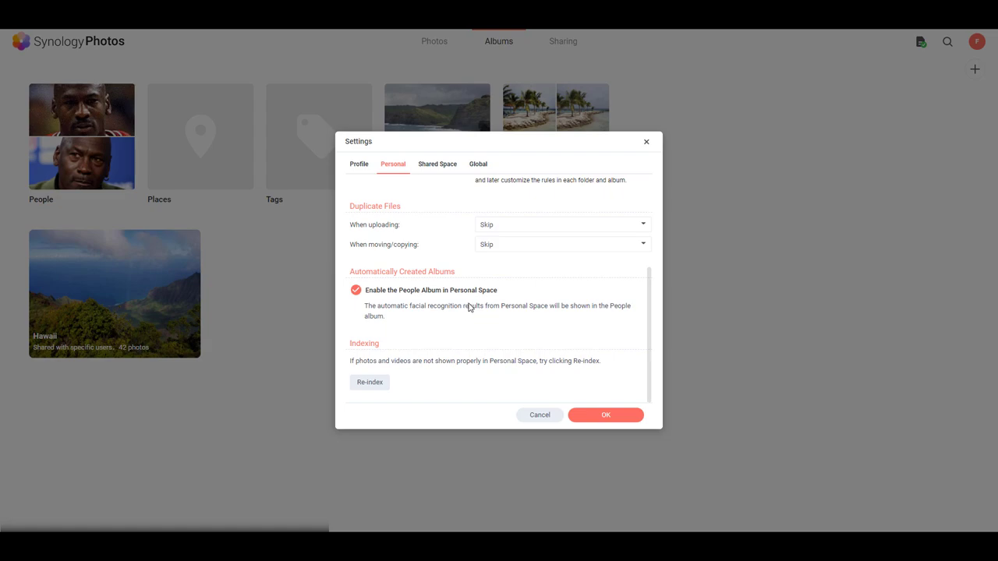
left_click(537, 418)
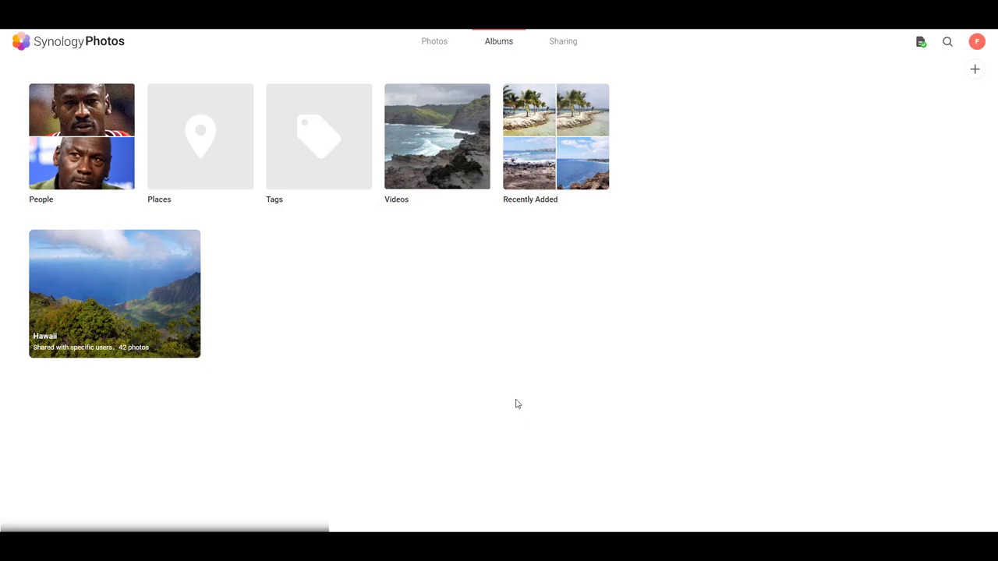
Step: Examine the recognized faces and the name entry of the first face in the People album, and return to the albums
left_click(101, 164)
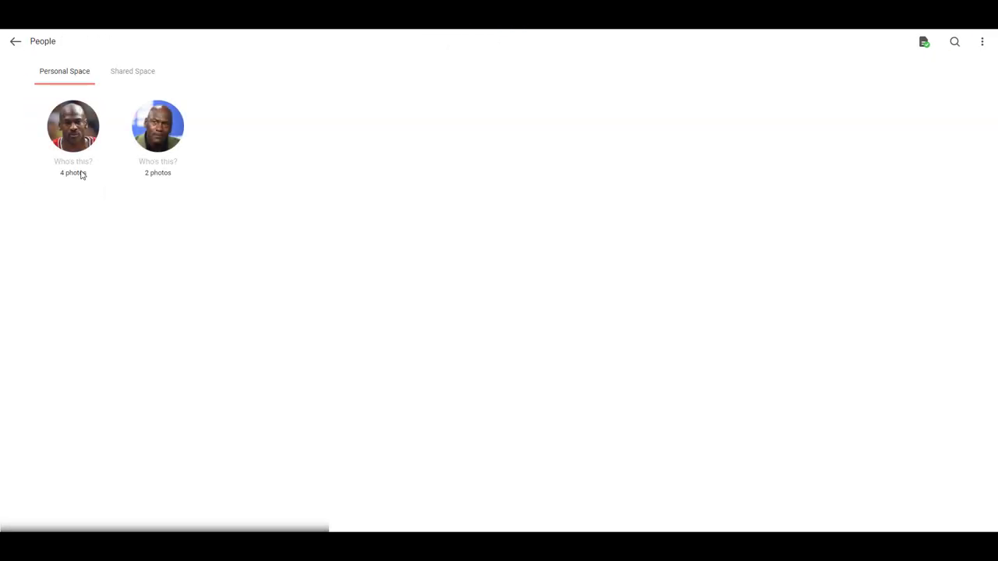
left_click(75, 166)
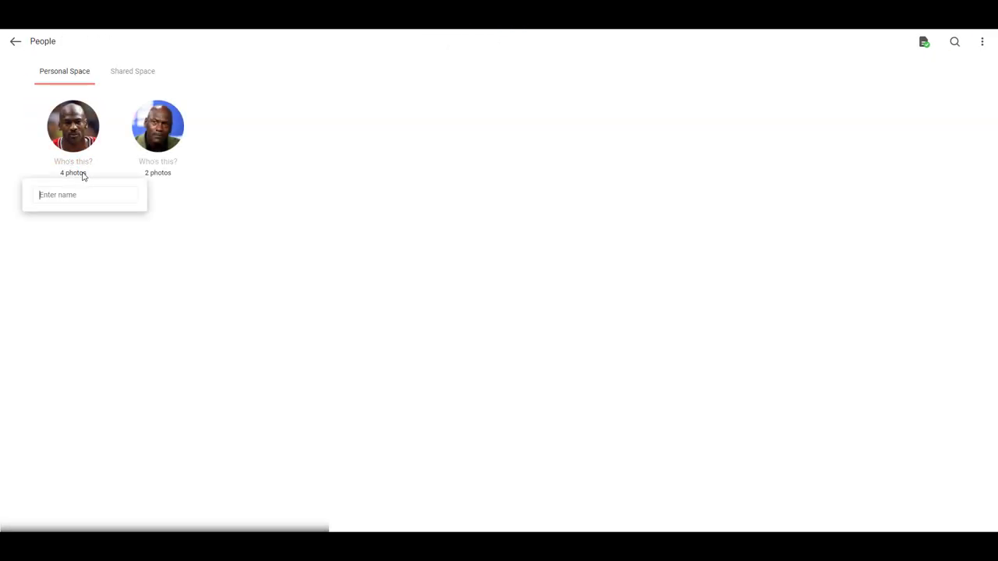
left_click(257, 270)
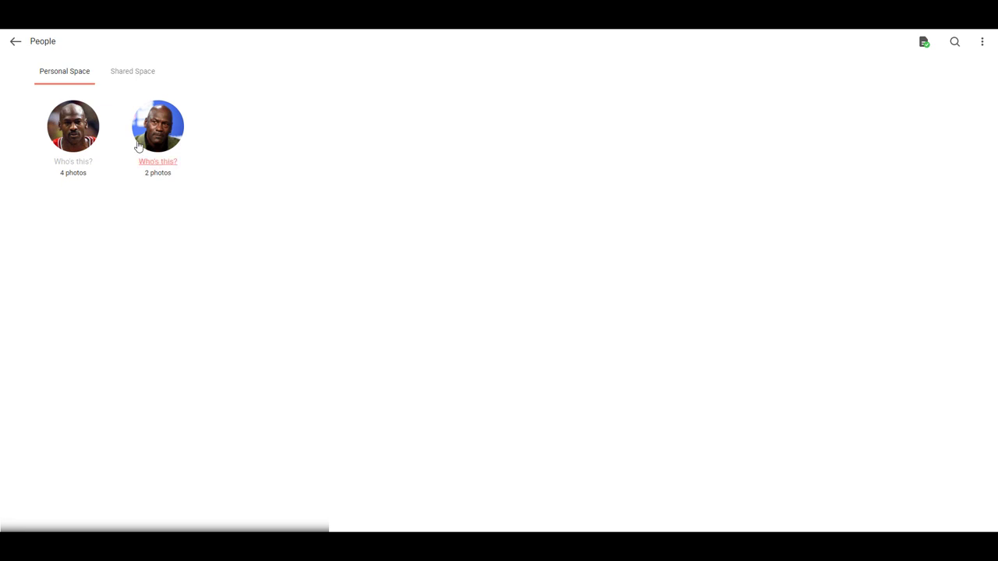
left_click(15, 44)
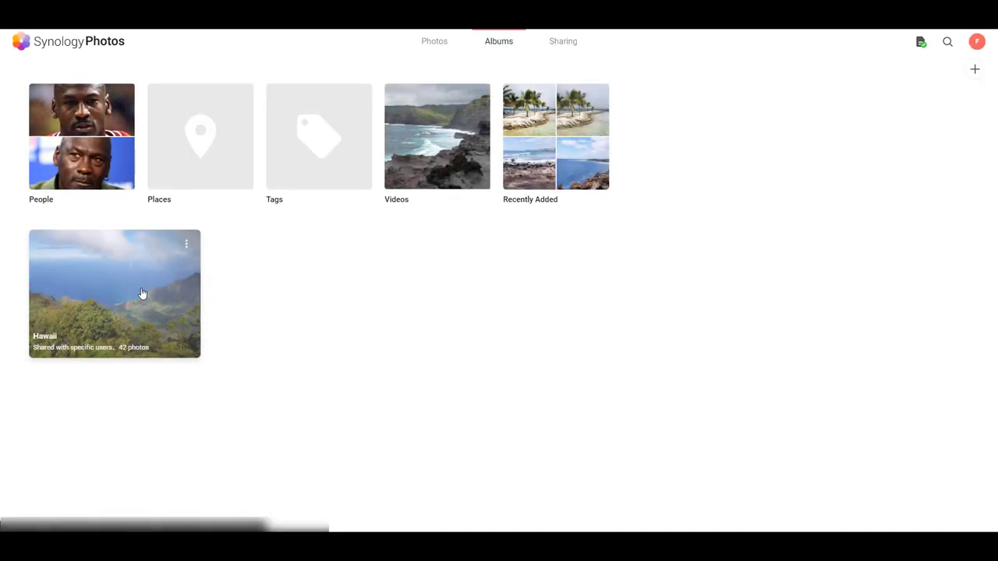
Step: Check the Hawaii album's available actions, and open the album and its share settings
left_click(185, 249)
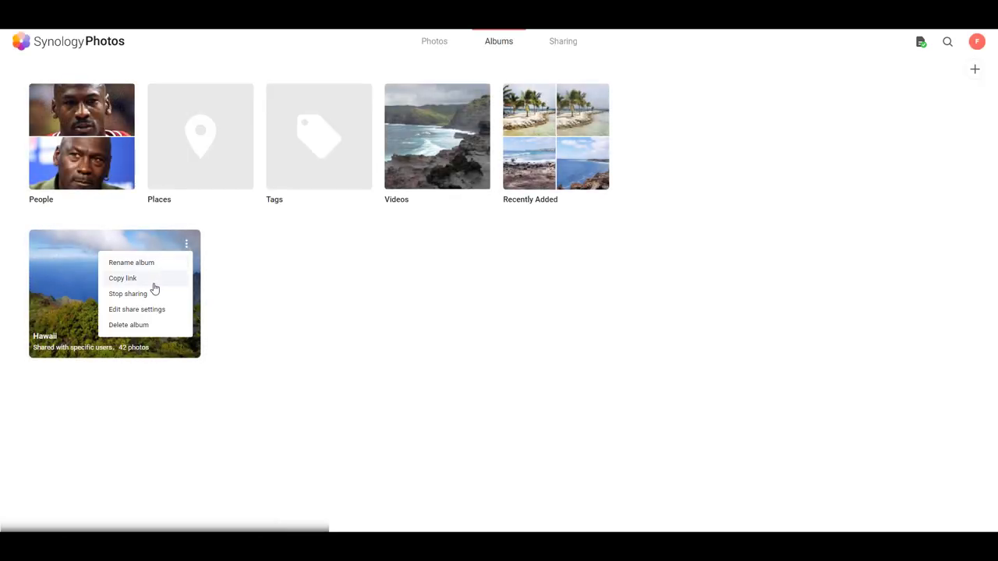
left_click(82, 297)
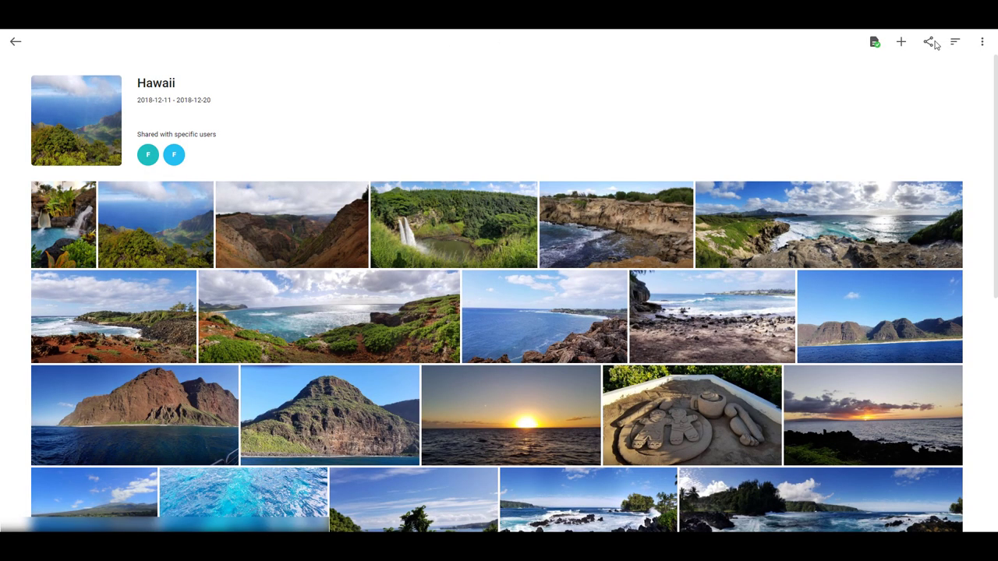
left_click(927, 41)
scroll(481, 234, "down", 1)
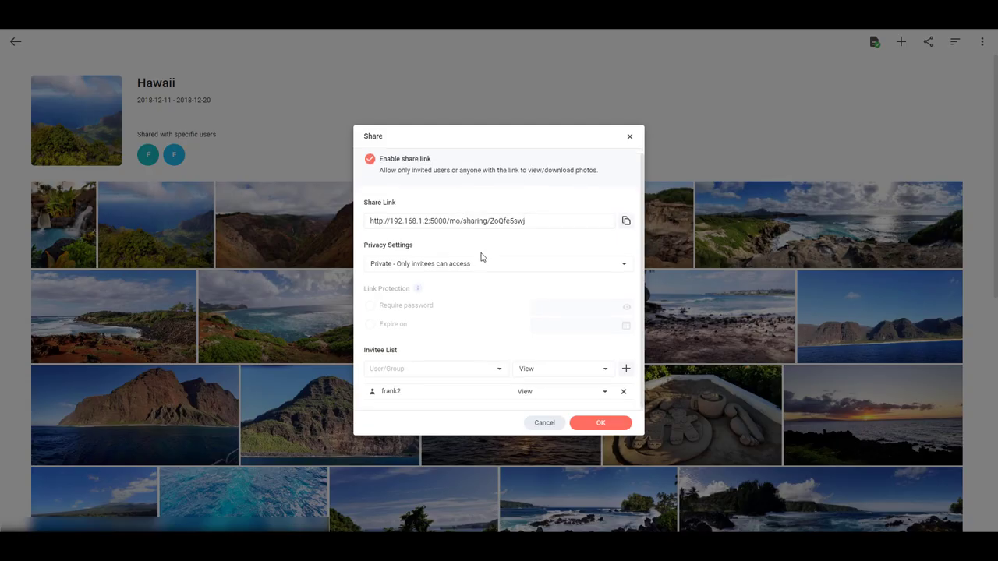
Step: Try making the Hawaii album's share link public for viewing with password and expiry protection, and leave without saving
left_click(433, 269)
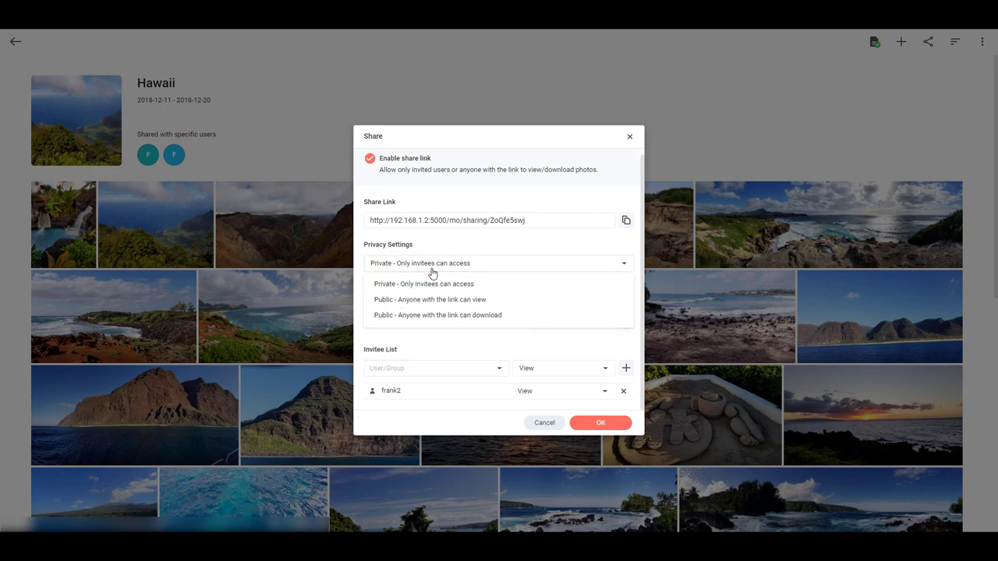
left_click(450, 269)
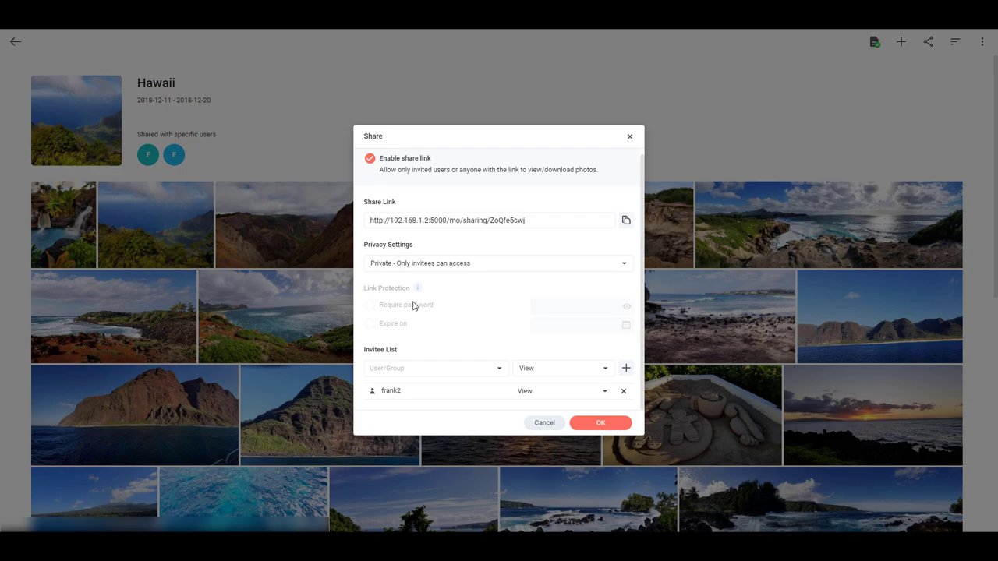
left_click(432, 265)
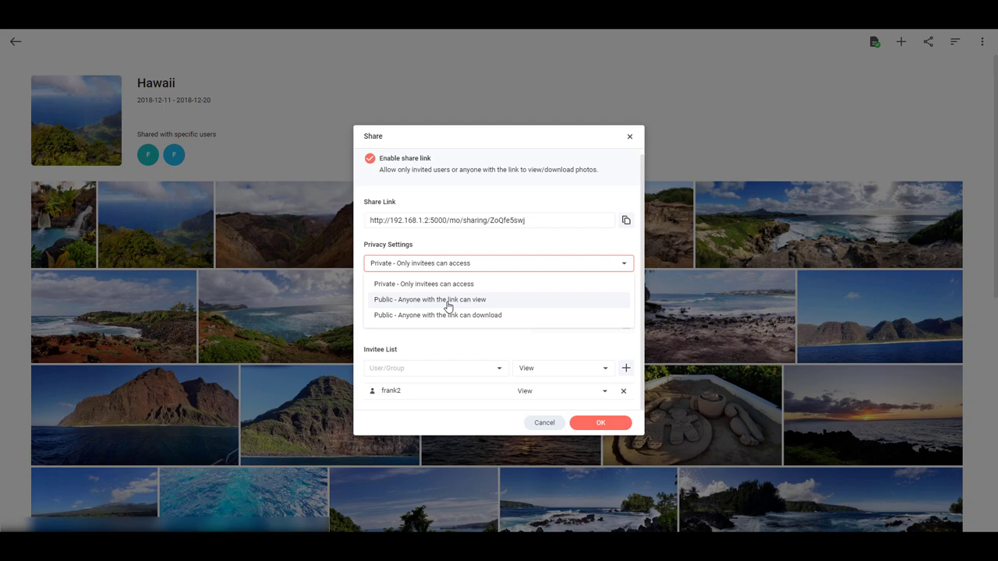
left_click(503, 301)
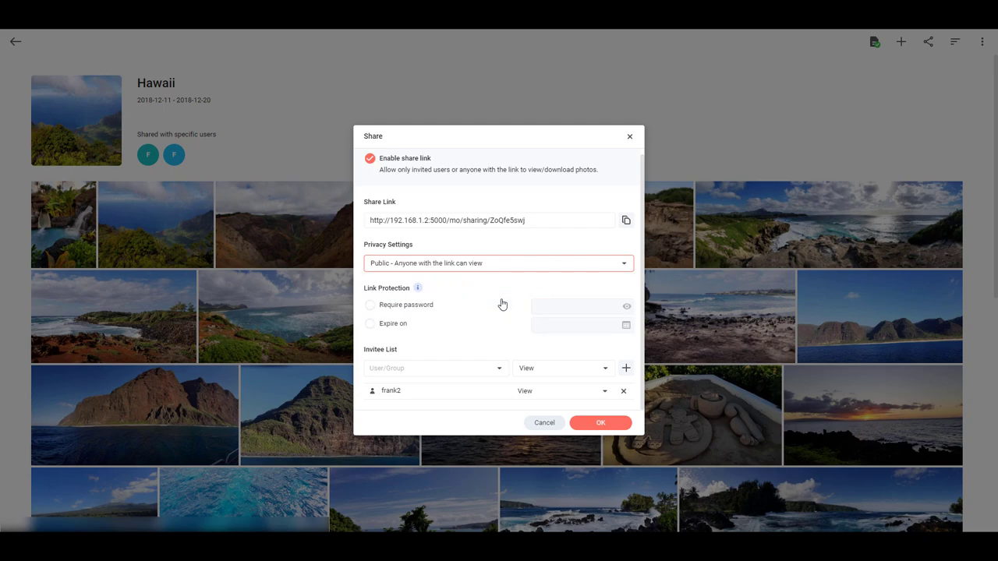
left_click(392, 307)
left_click(371, 326)
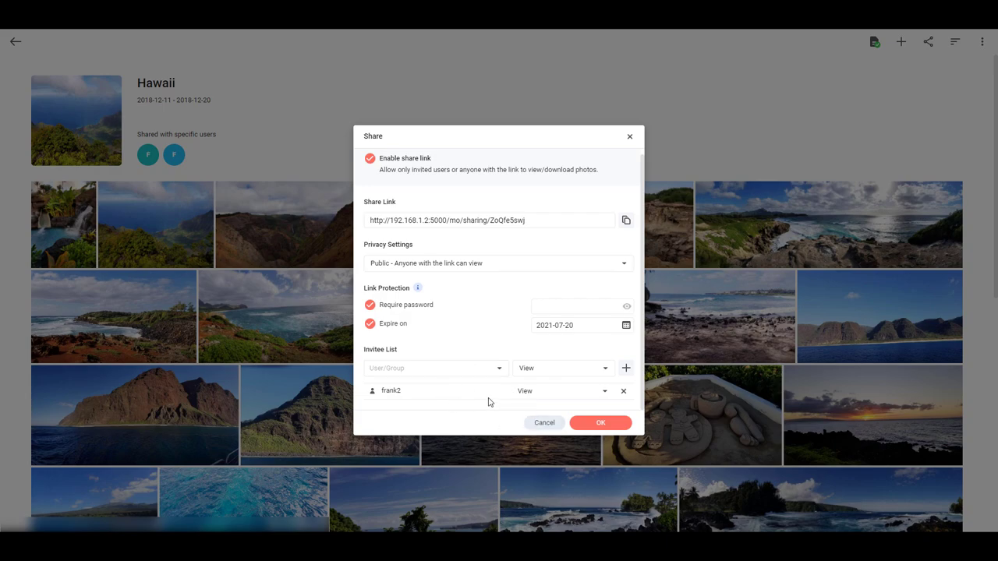
left_click(541, 423)
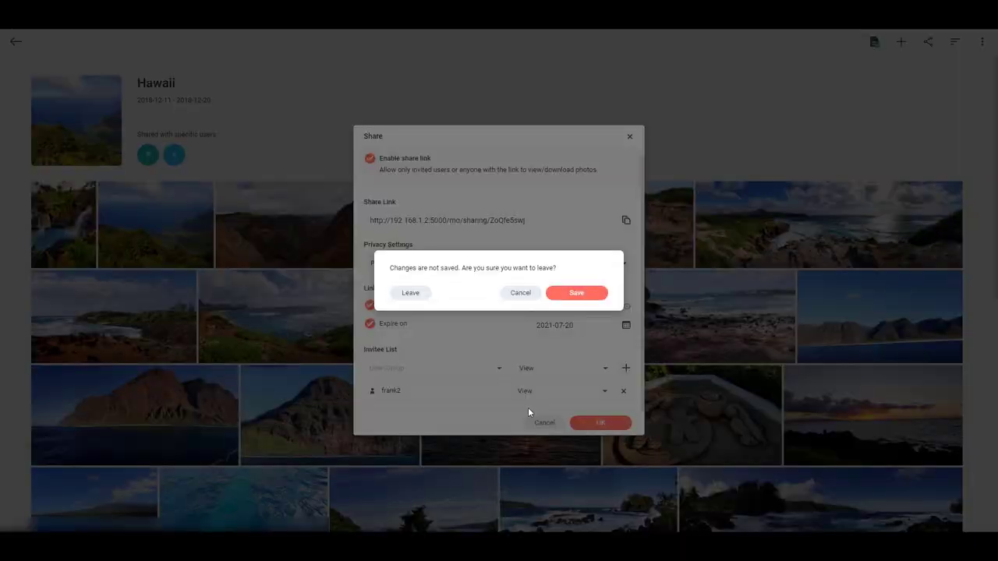
left_click(410, 293)
Step: Leave the Hawaii album and view the items shared with others in the Sharing section
left_click(15, 42)
left_click(560, 41)
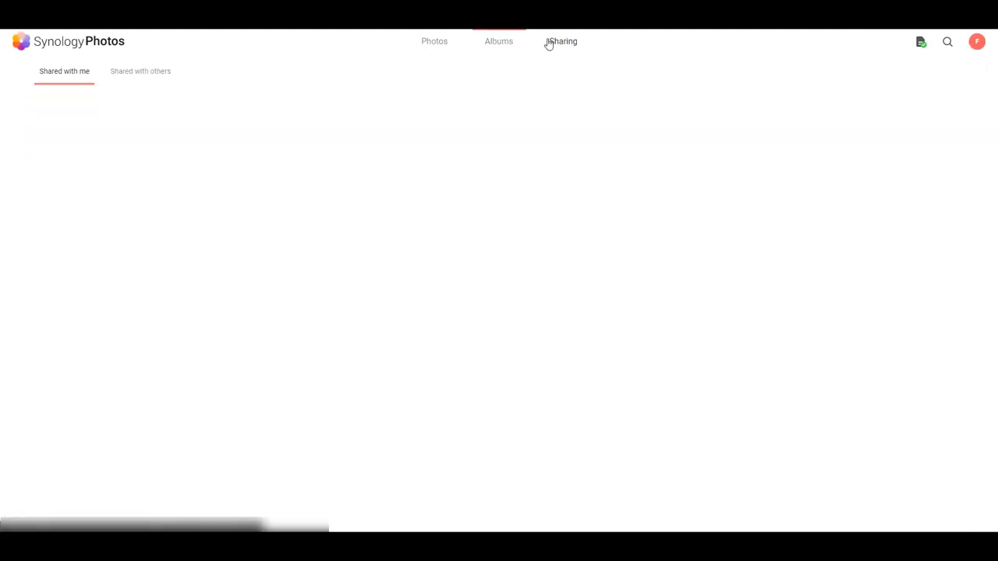
left_click(124, 75)
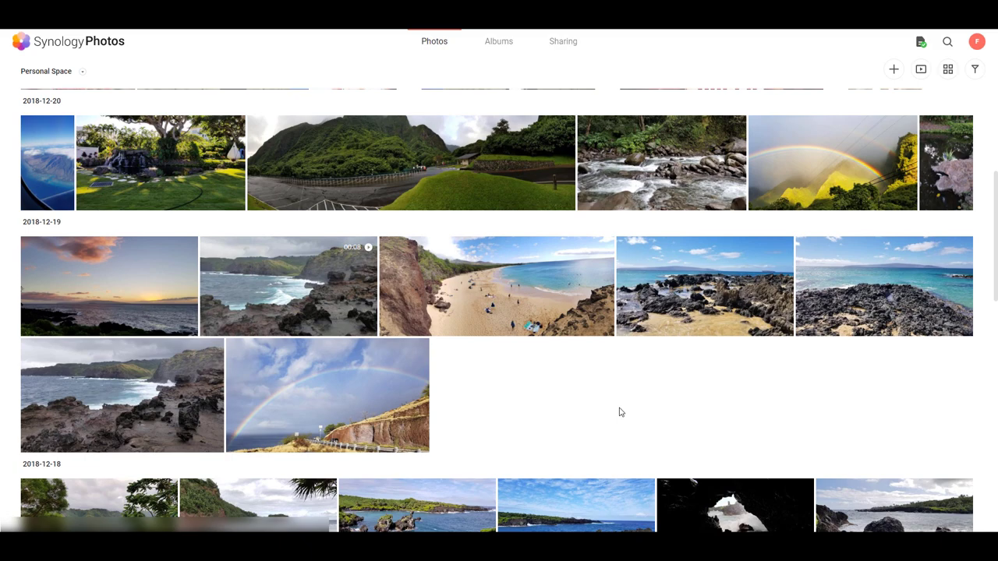
middle_click(605, 382)
middle_click(607, 386)
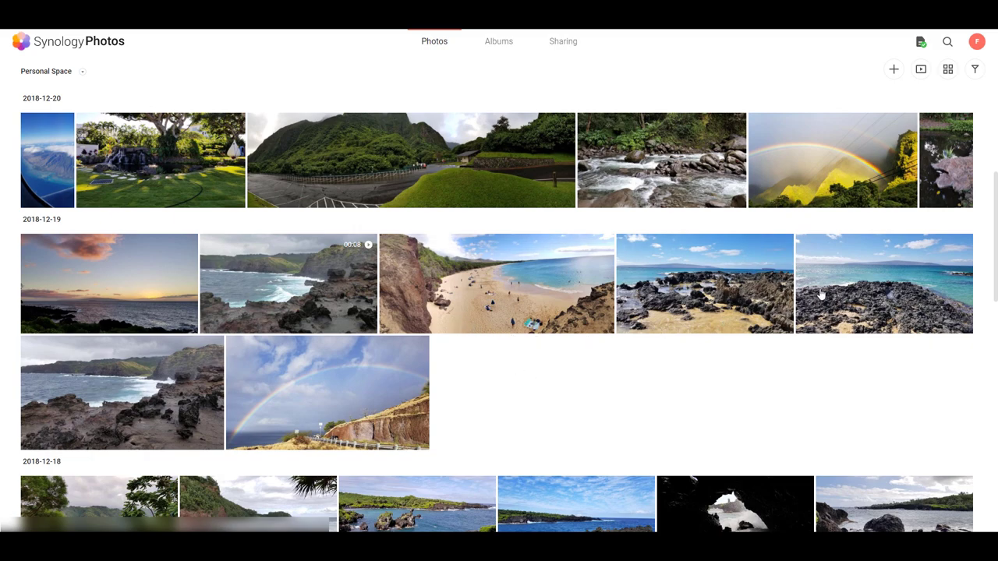
Step: View the Archive folder of the Personal Space in Folder View, and switch back to Timeline View
mouse_move(982, 178)
left_click(946, 69)
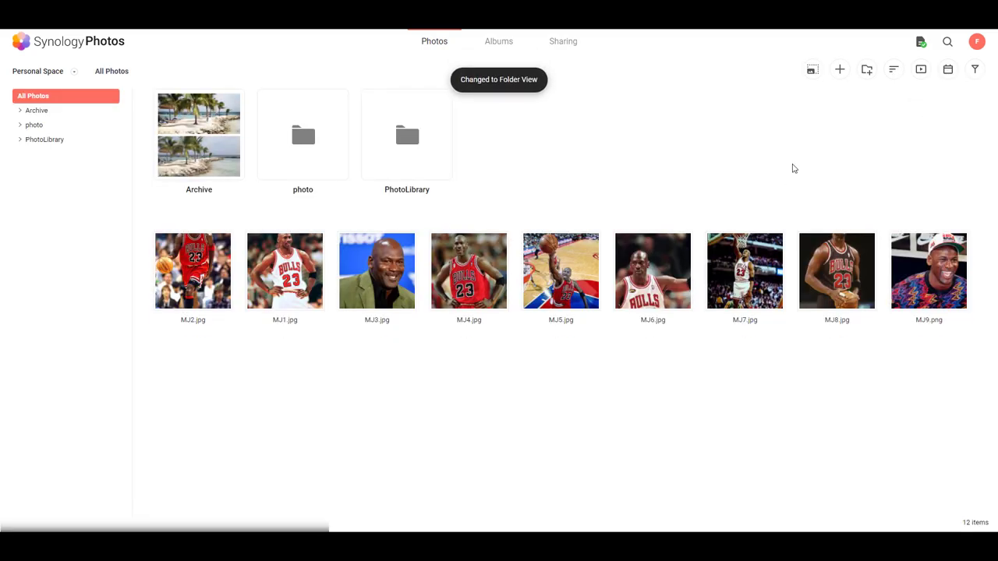
left_click(53, 112)
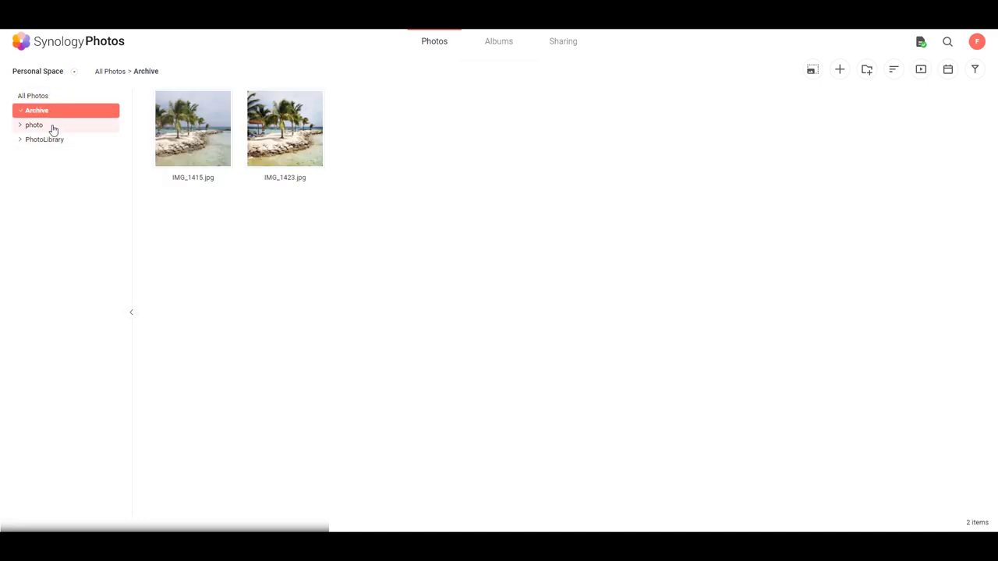
left_click(945, 72)
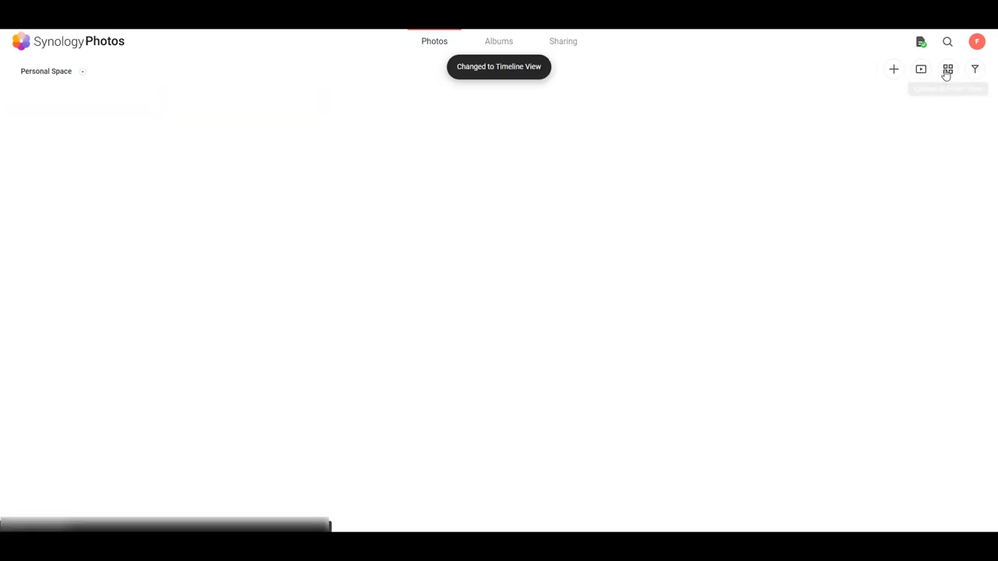
Step: Browse the December 2018 photos in the Personal Space timeline
scroll(445, 269, "down", 2)
scroll(445, 270, "down", 5)
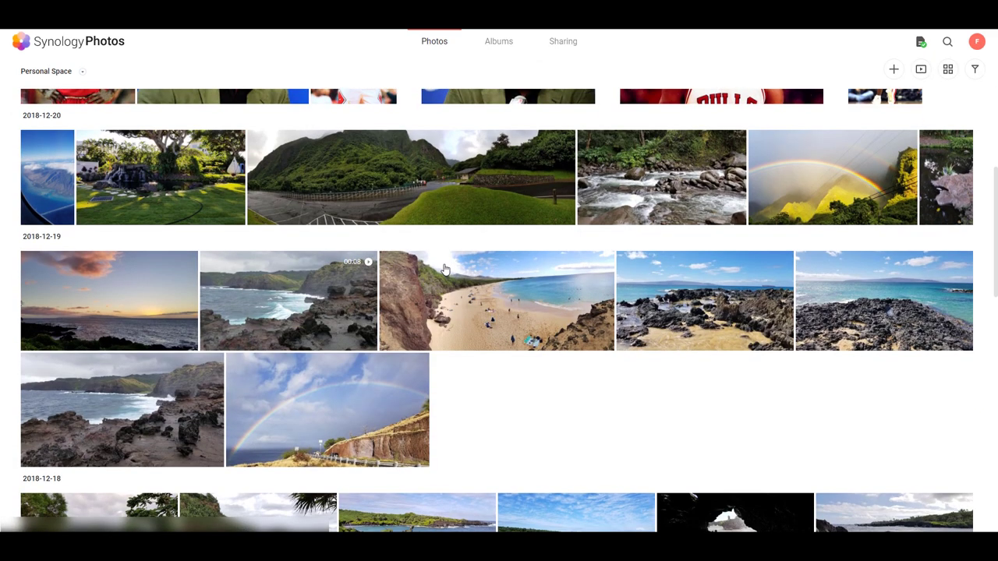
scroll(454, 267, "down", 3)
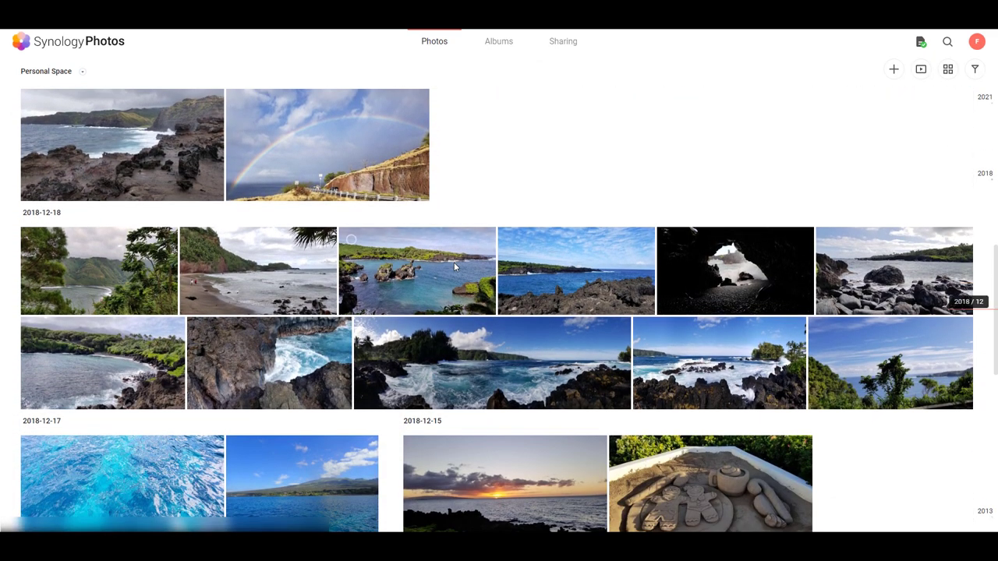
scroll(859, 276, "down", 1)
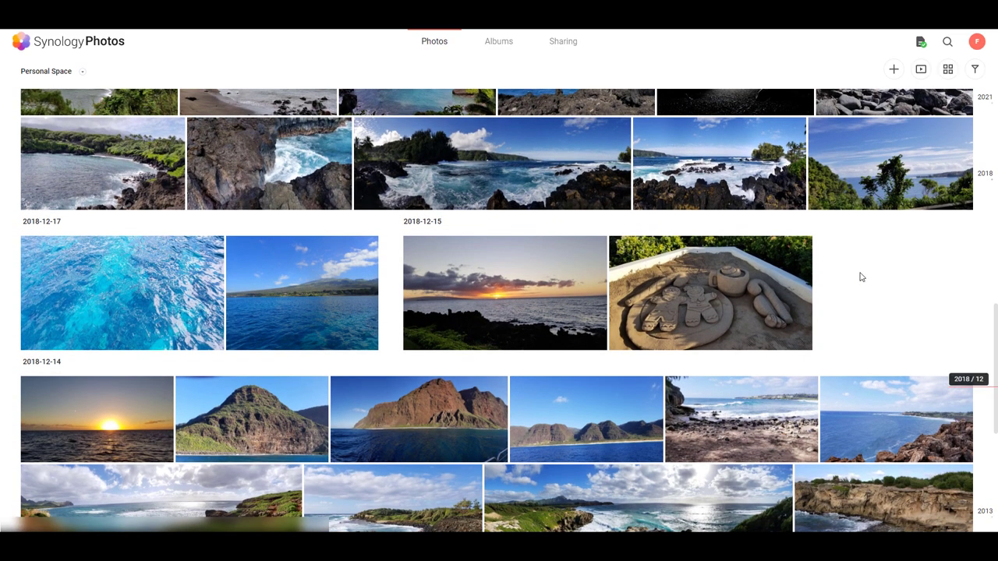
scroll(861, 277, "up", 1)
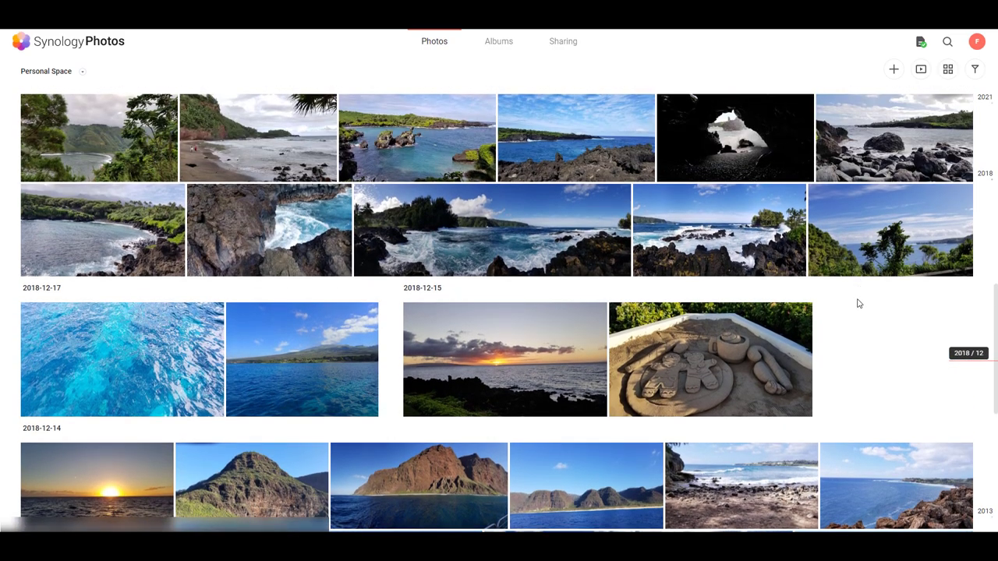
scroll(868, 327, "up", 1)
scroll(435, 225, "up", 1)
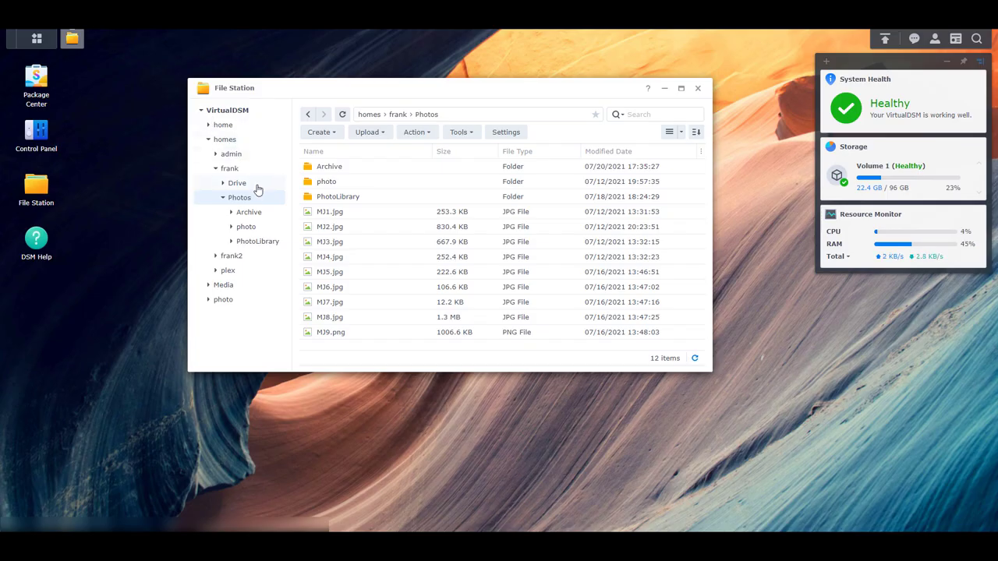
Step: In File Station, open the Archive subfolder of the Photos folder in the user's home directory
left_click(249, 216)
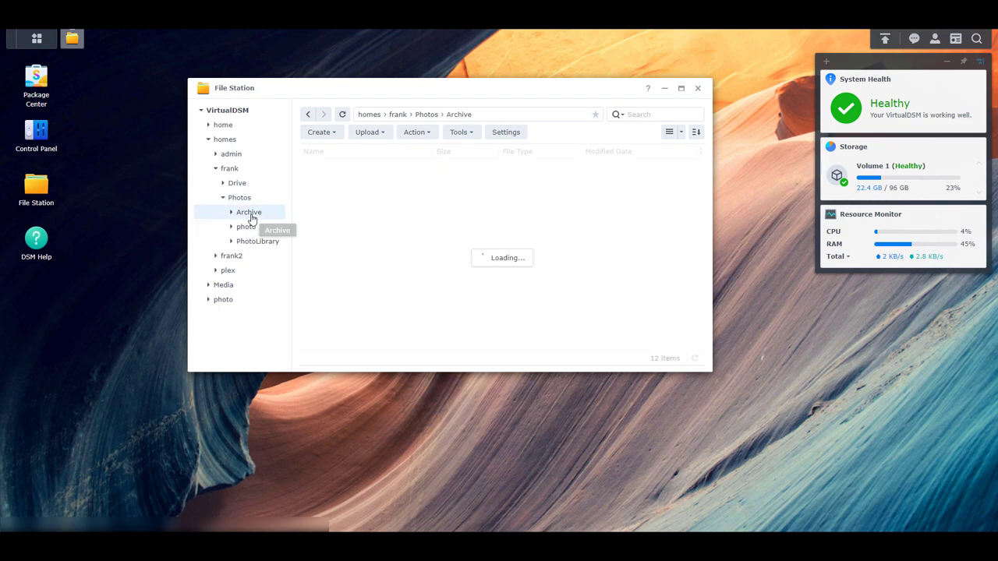
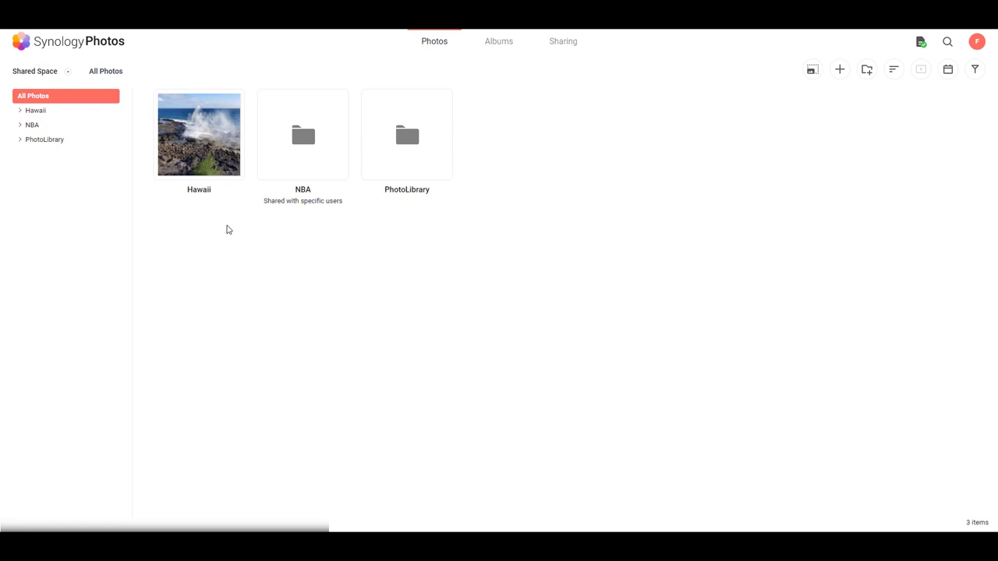
Step: View the Hawaii and PhotoLibrary folders of the Shared Space, and check the Hawaii folder's permissions without changing them
left_click(53, 114)
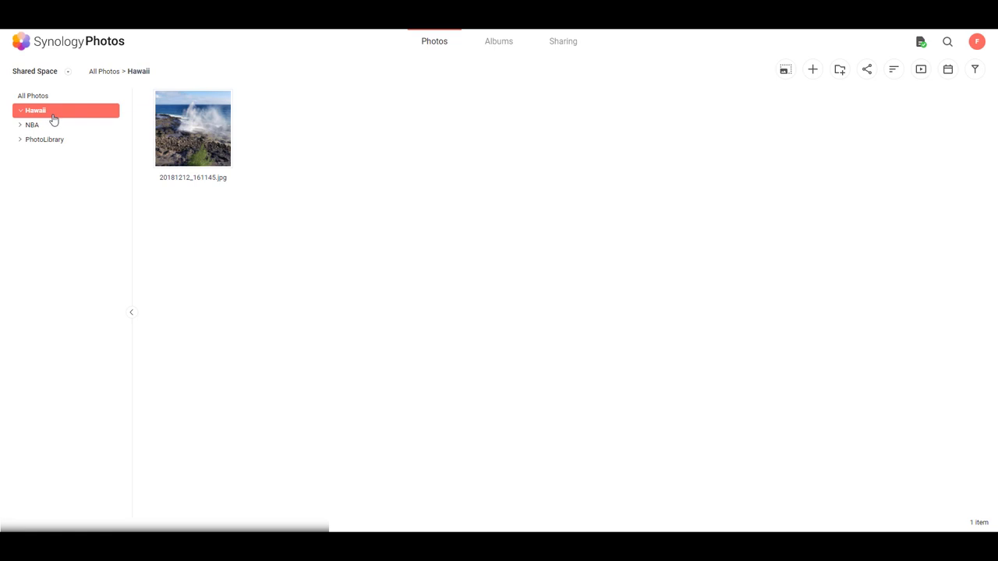
left_click(55, 138)
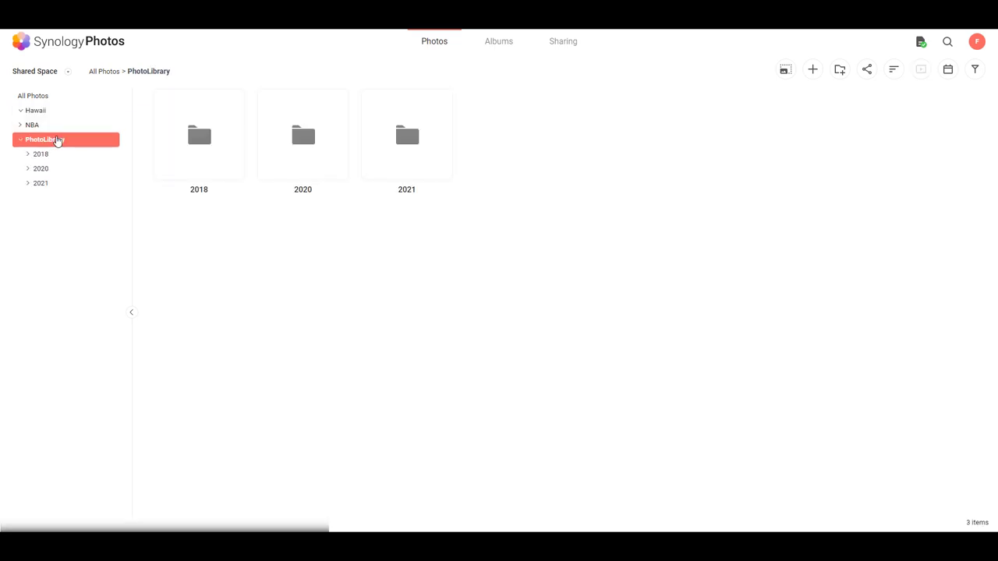
left_click(53, 110)
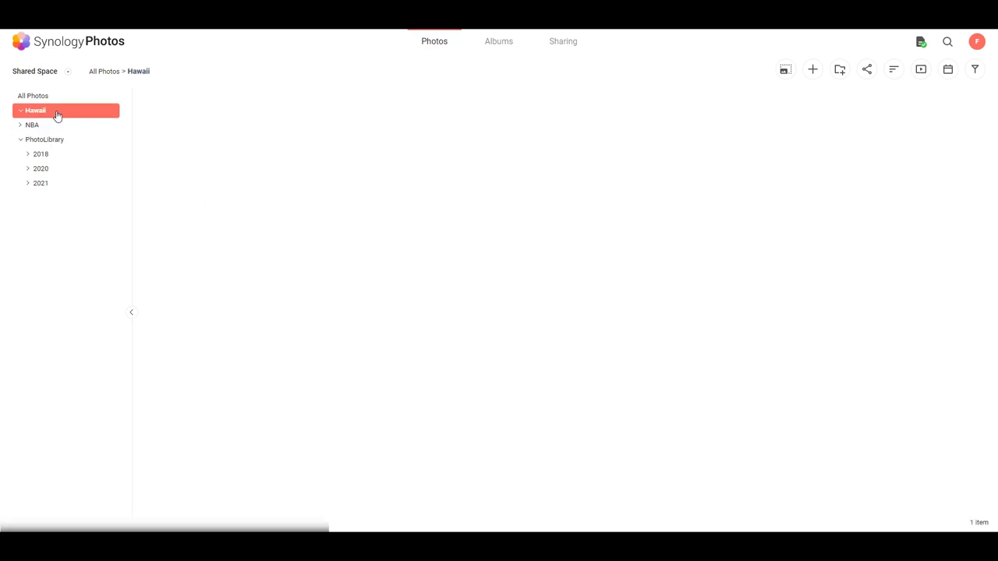
left_click(867, 71)
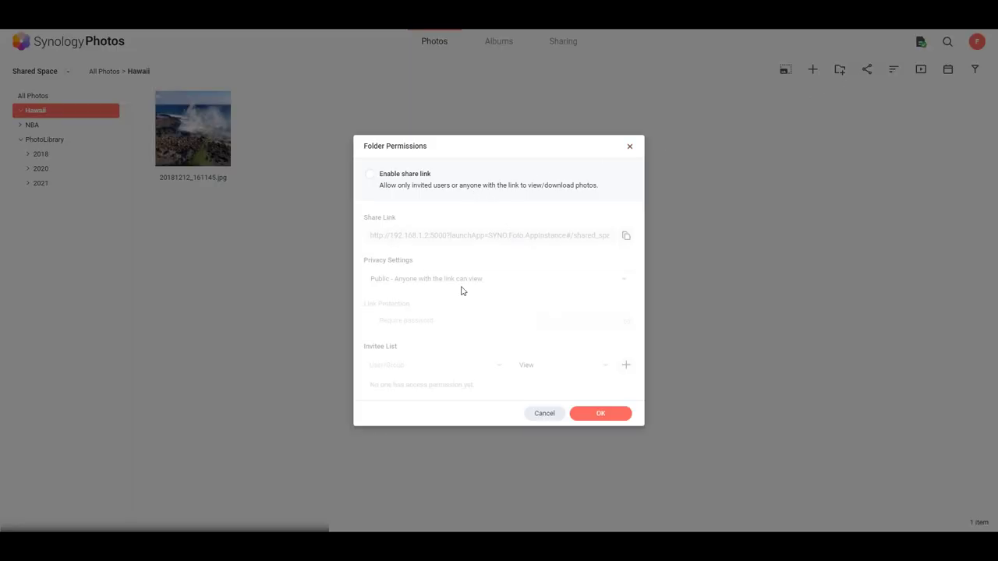
left_click(541, 414)
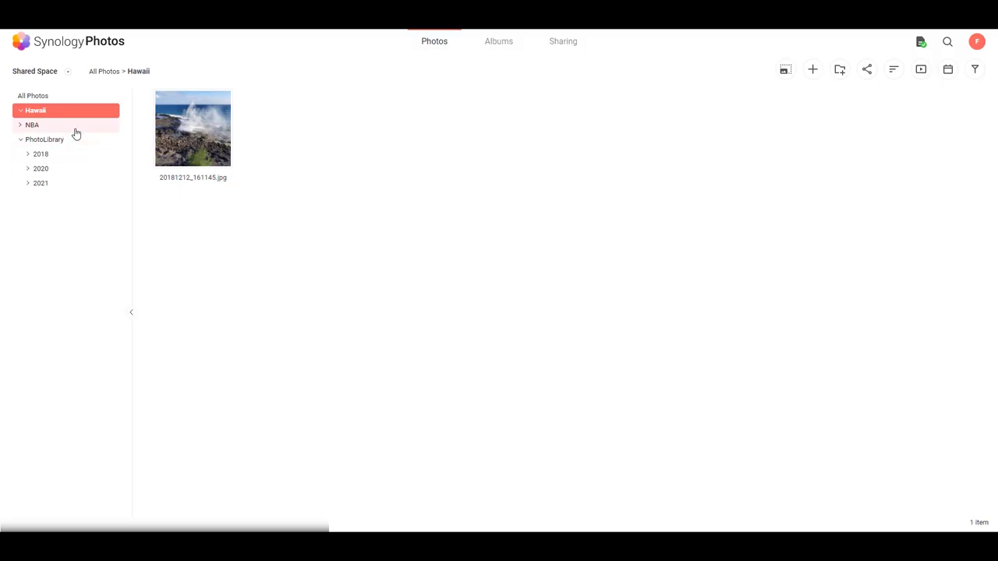
Step: Examine the permissions of the NBA folder in the Shared Space, and return to the Hawaii folder without changes
left_click(76, 130)
left_click(866, 71)
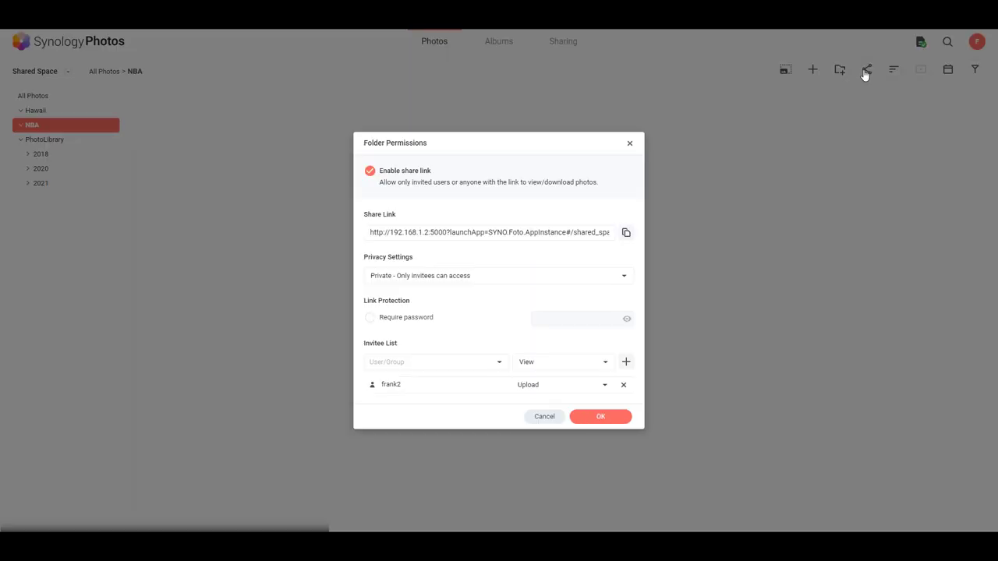
left_click(545, 417)
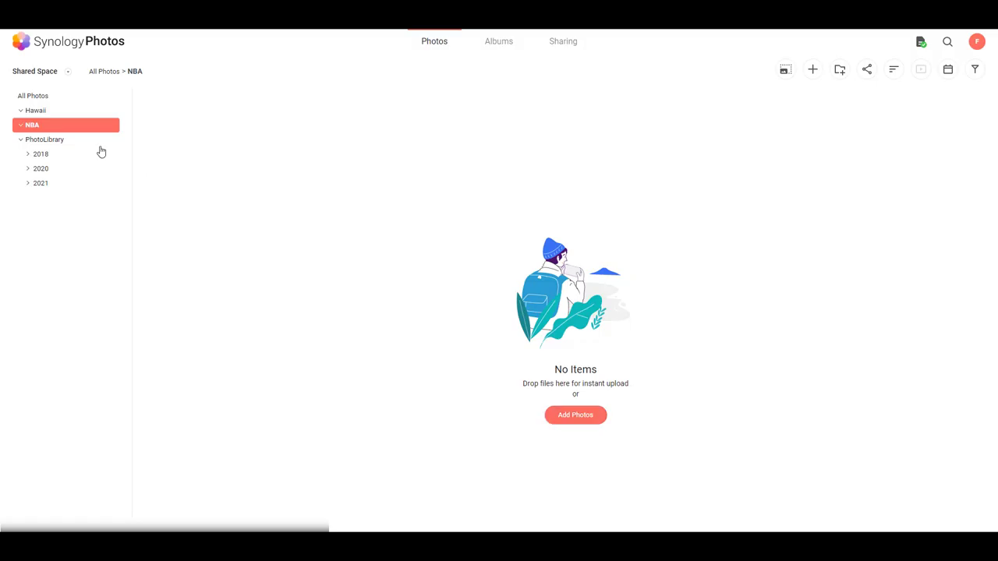
left_click(58, 110)
Step: Examine the Hawaii album's share link, privacy setting and invitee list, and return to the albums overview without changes
left_click(502, 41)
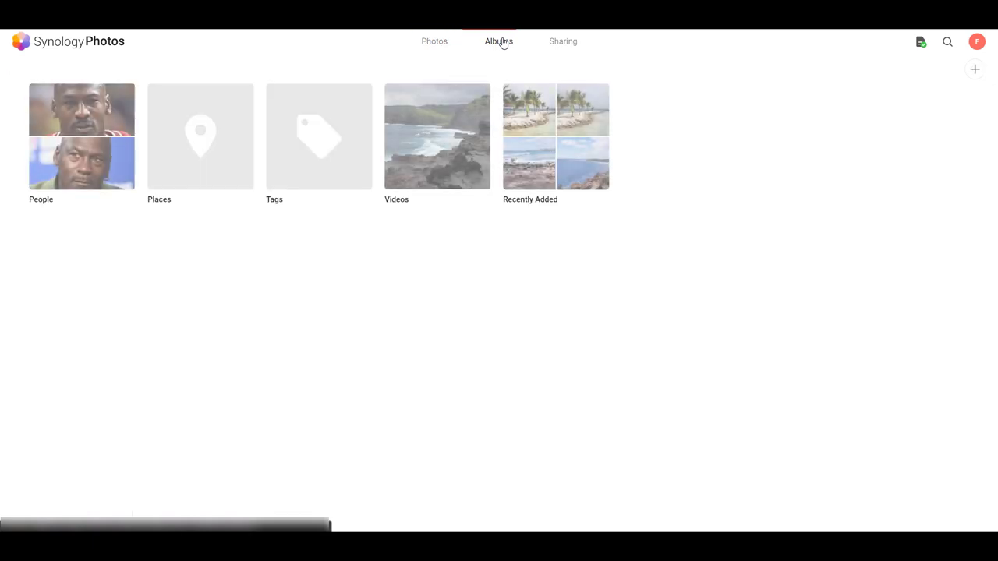
left_click(170, 273)
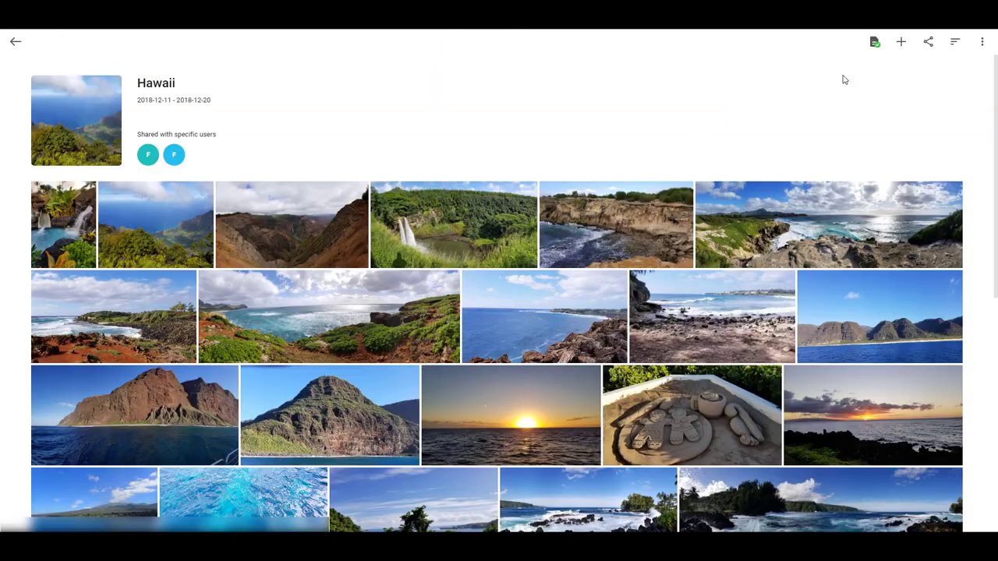
left_click(928, 42)
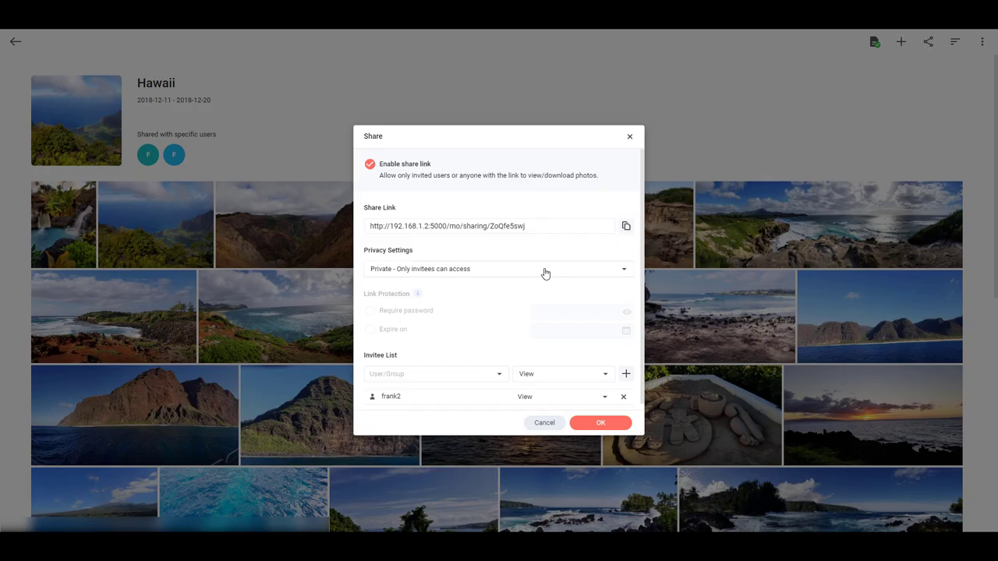
scroll(540, 277, "down", 1)
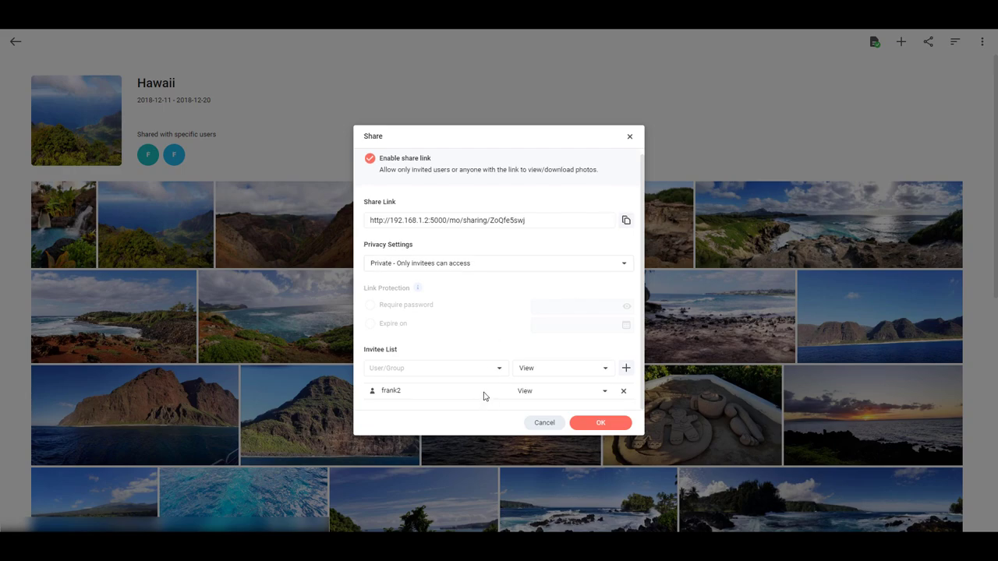
left_click(540, 423)
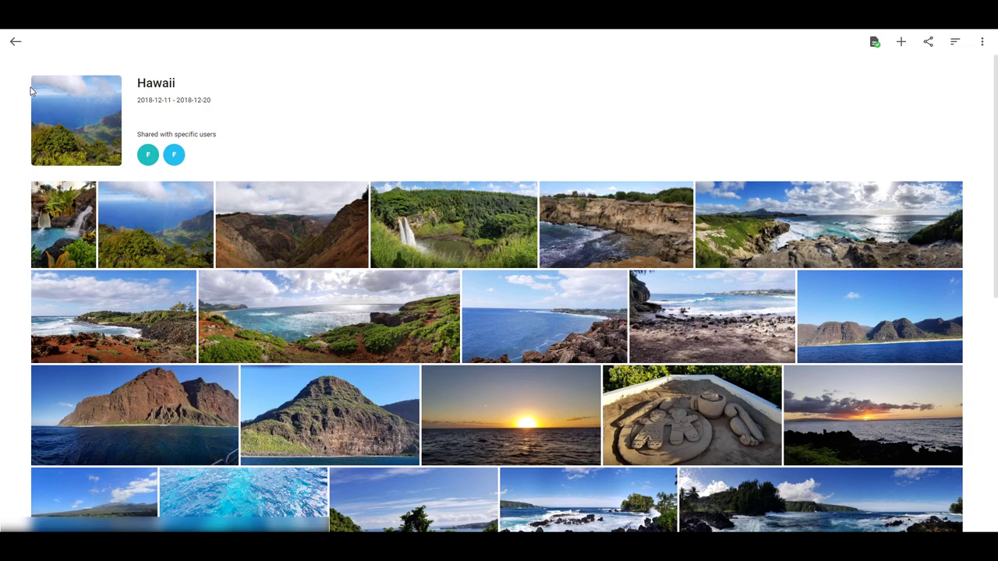
left_click(15, 42)
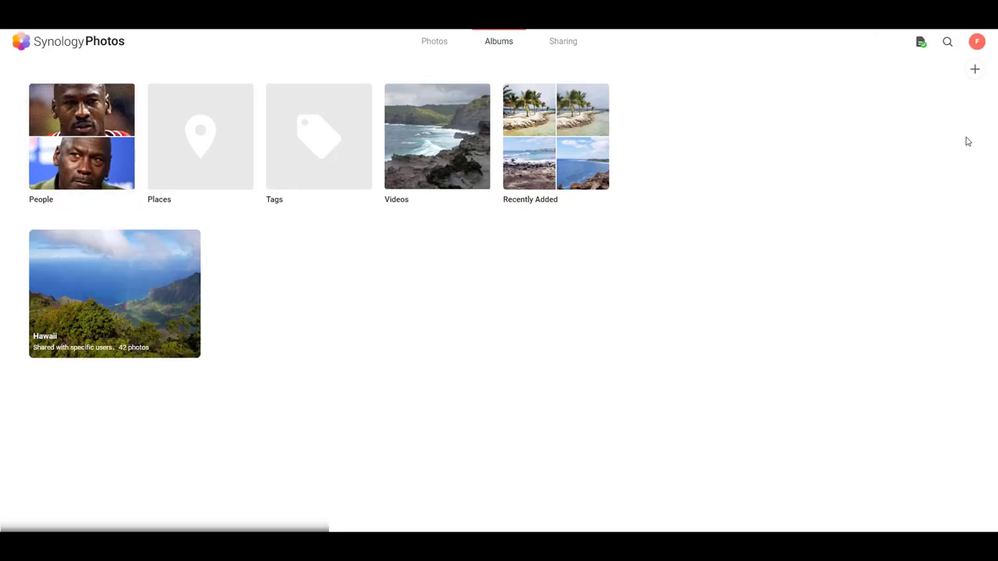
Step: Examine the Shared Space settings for permissions and the People album, and close them without saving
left_click(977, 44)
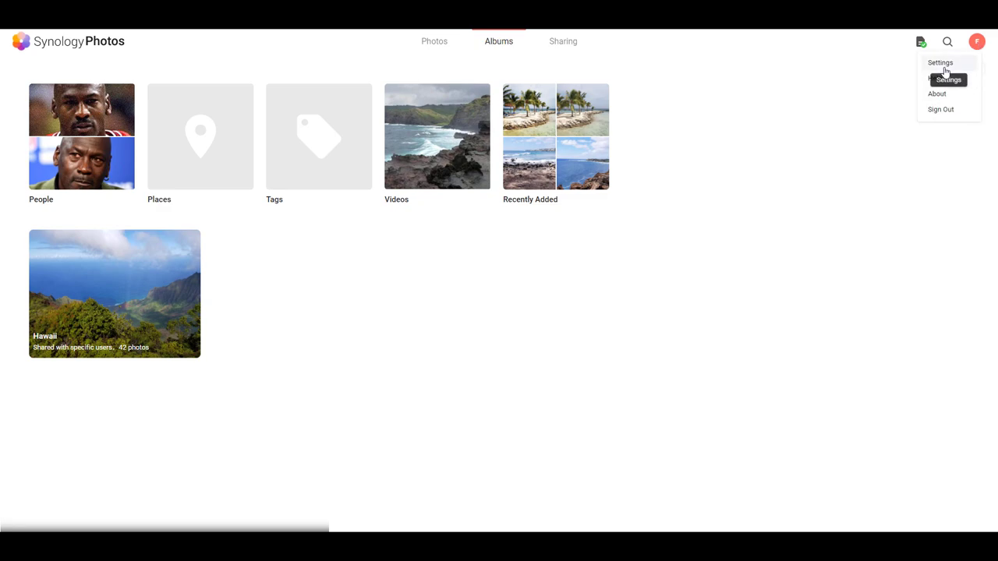
left_click(940, 64)
left_click(447, 165)
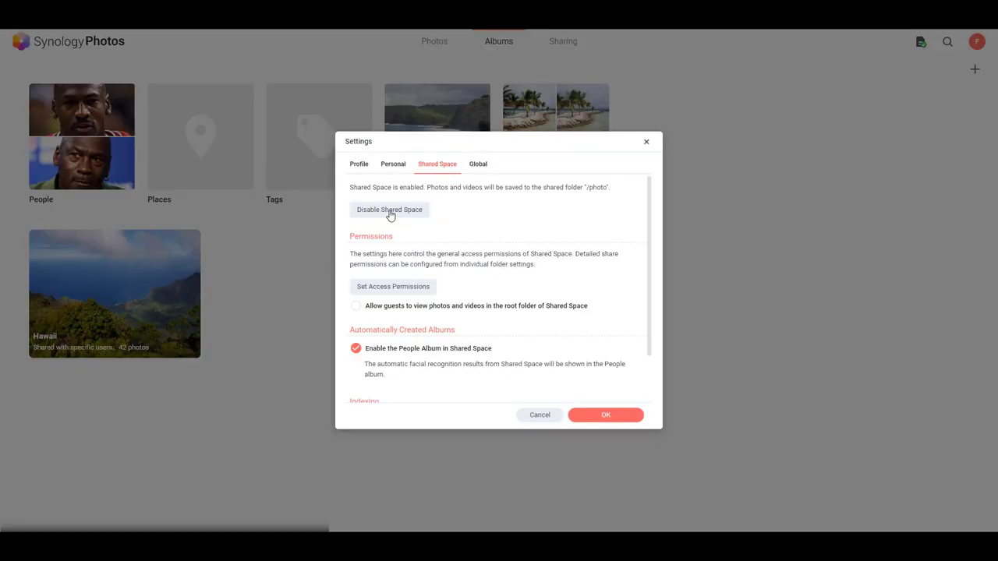
left_click(539, 417)
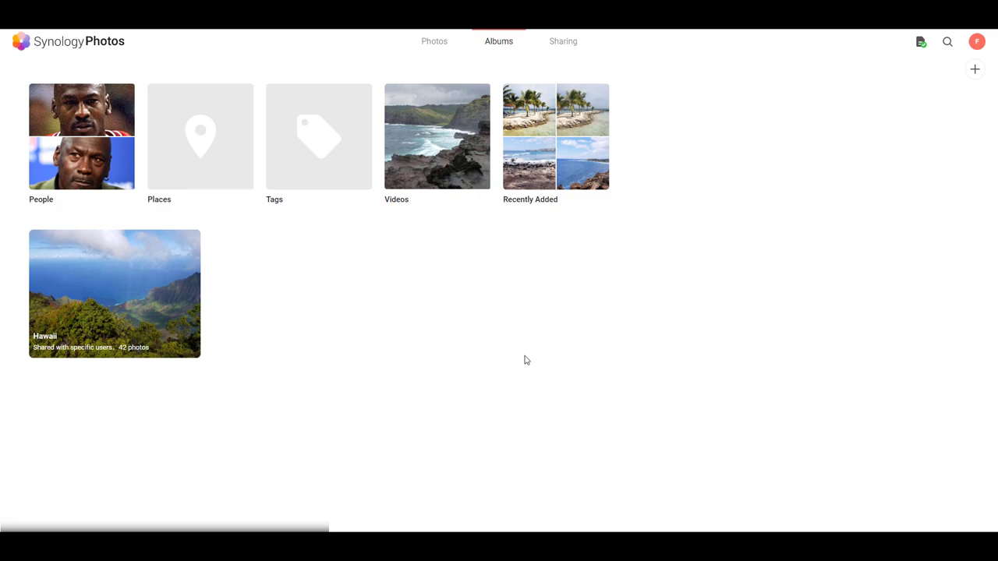
Step: Check the Shared Space folders, examine the Hawaii album's sharing options and user/group choices, and return to the albums overview without changes
left_click(439, 45)
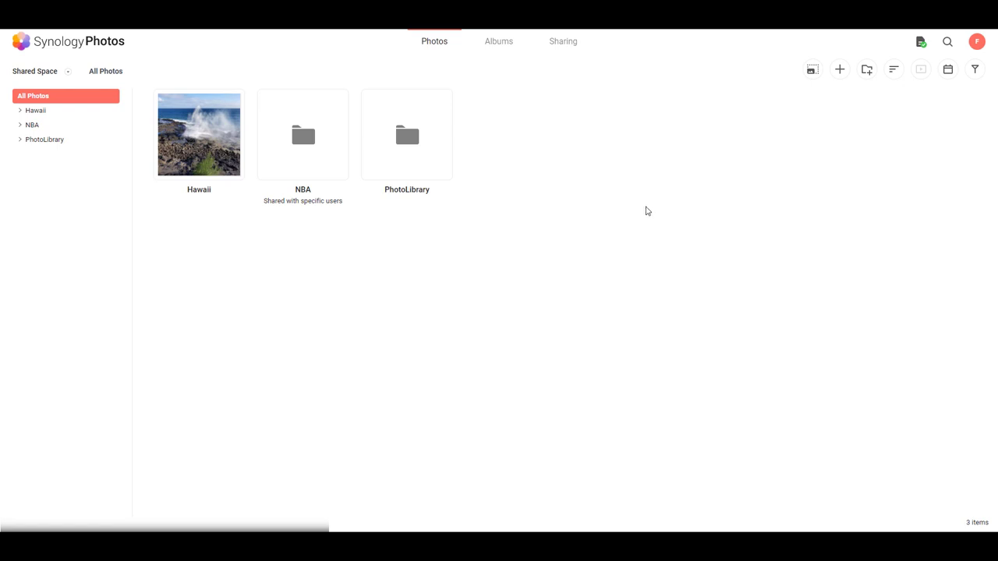
left_click(501, 46)
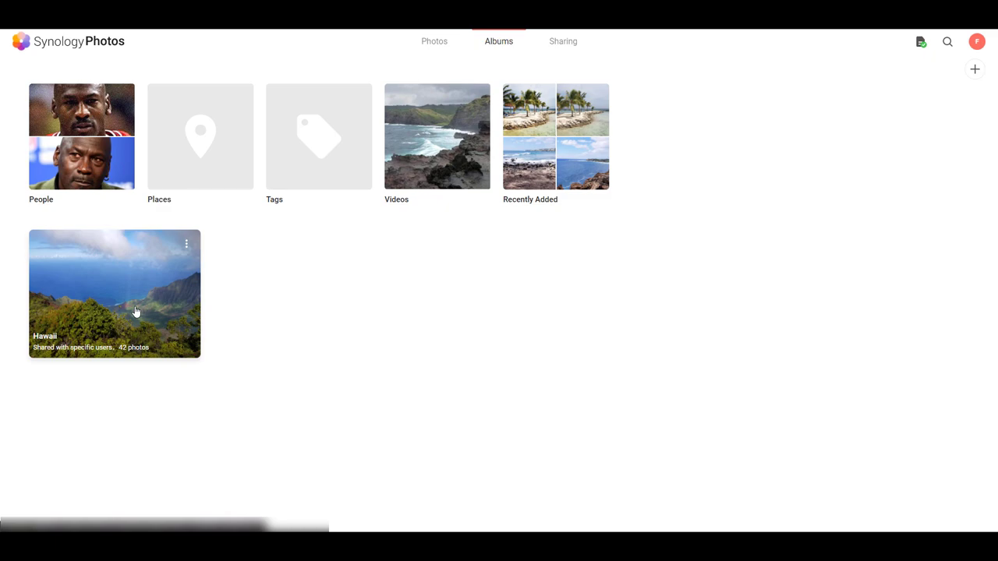
left_click(135, 311)
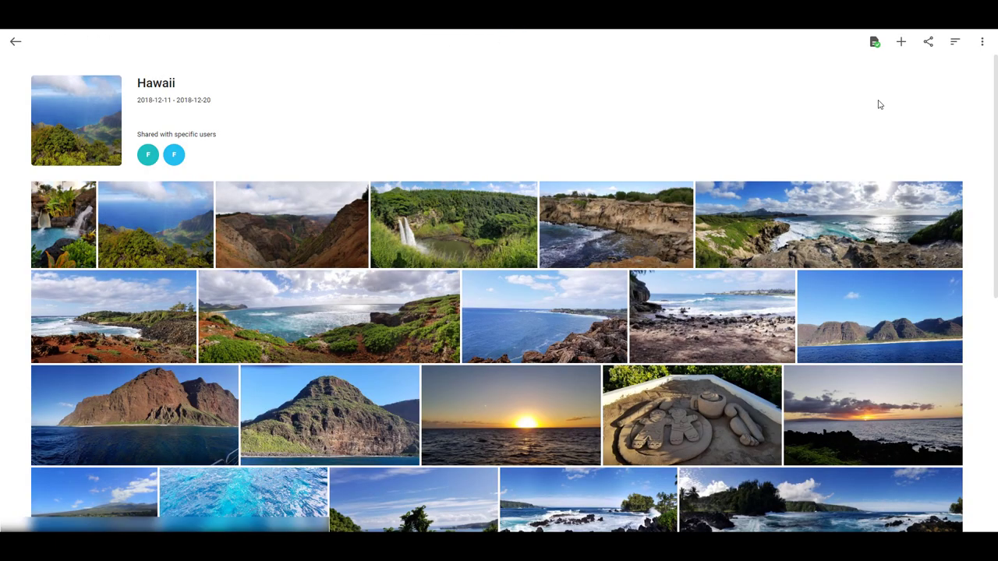
left_click(927, 42)
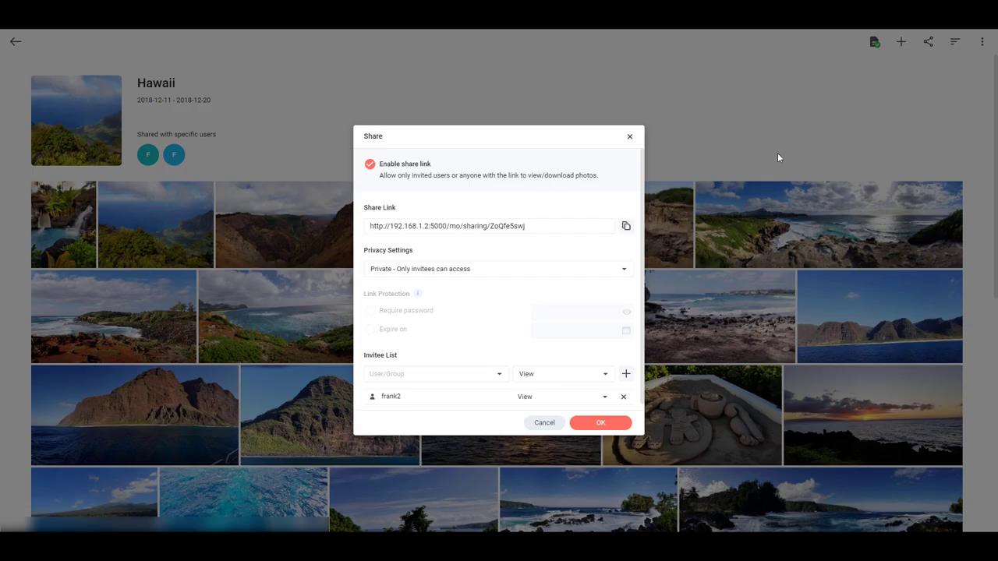
left_click(431, 379)
left_click(493, 332)
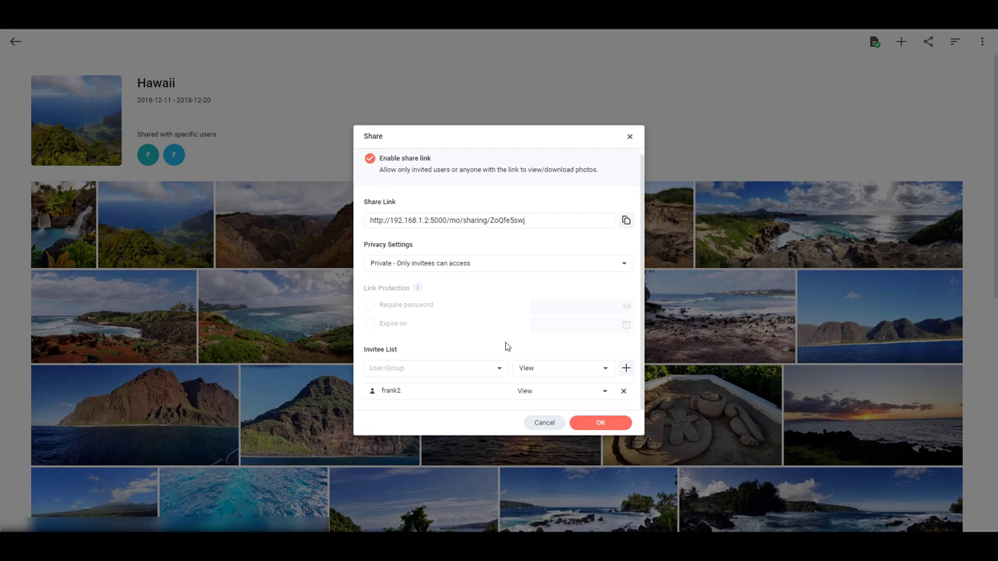
left_click(546, 424)
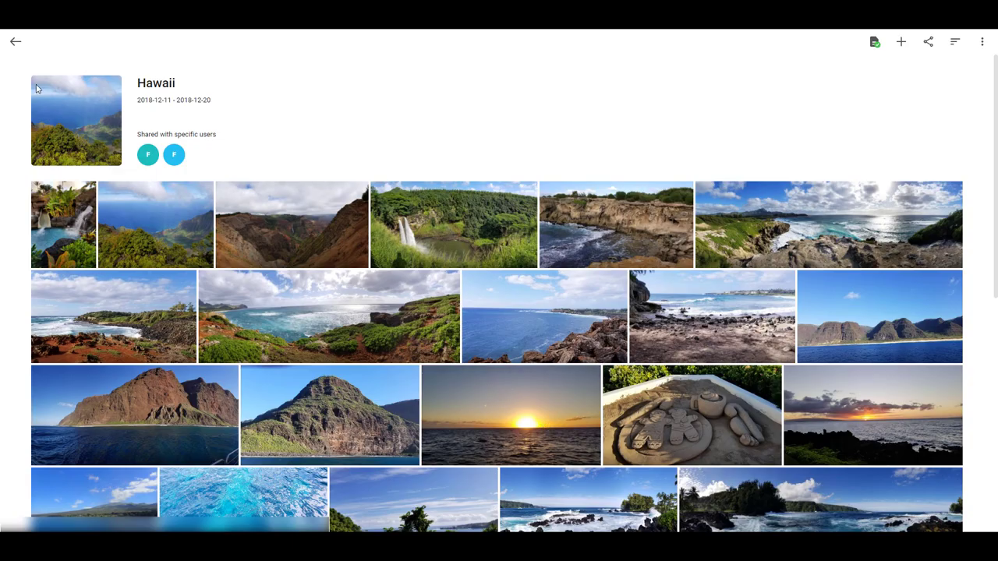
left_click(16, 43)
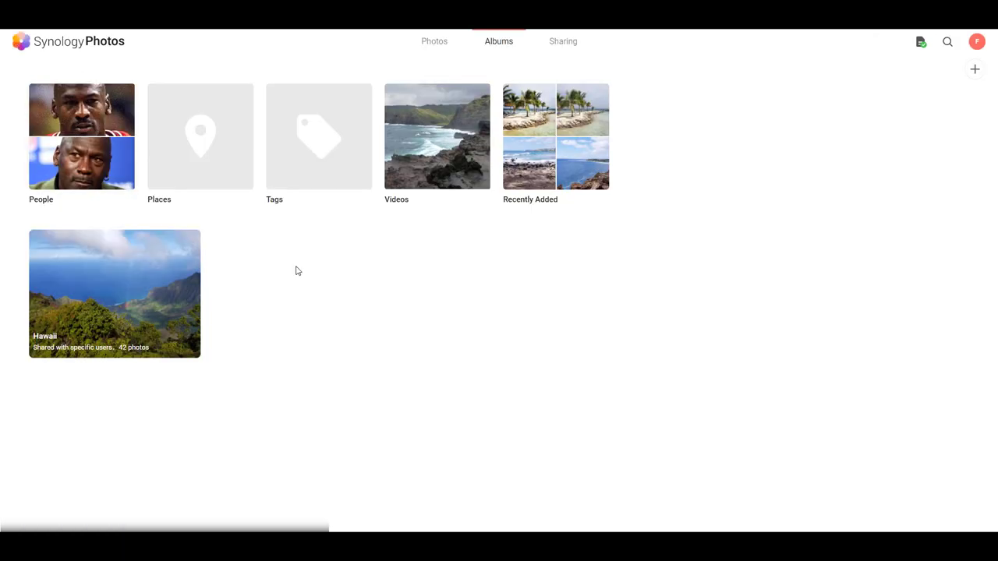
Step: View the photos of each of the two unnamed people in the Personal Space People album
left_click(119, 187)
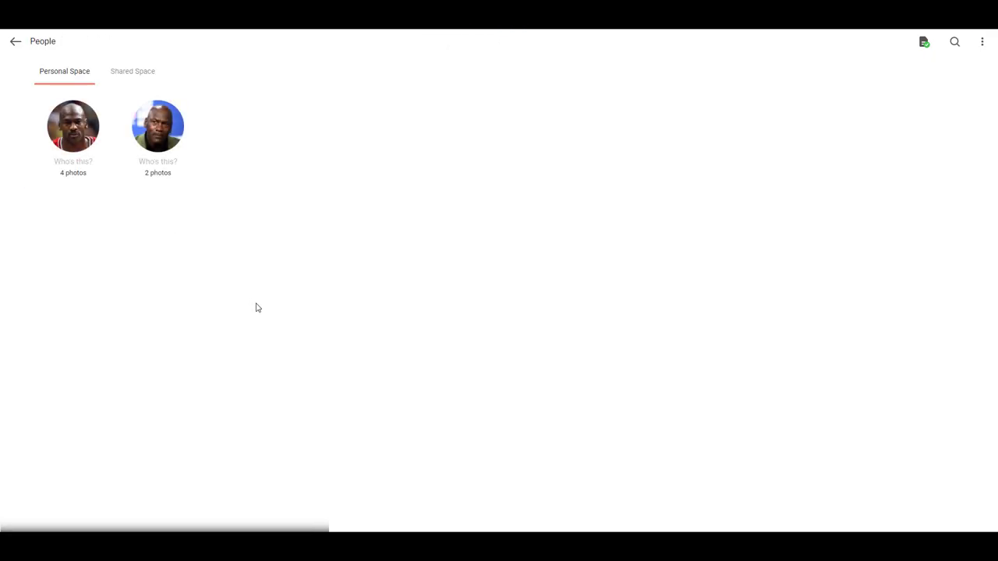
left_click(75, 148)
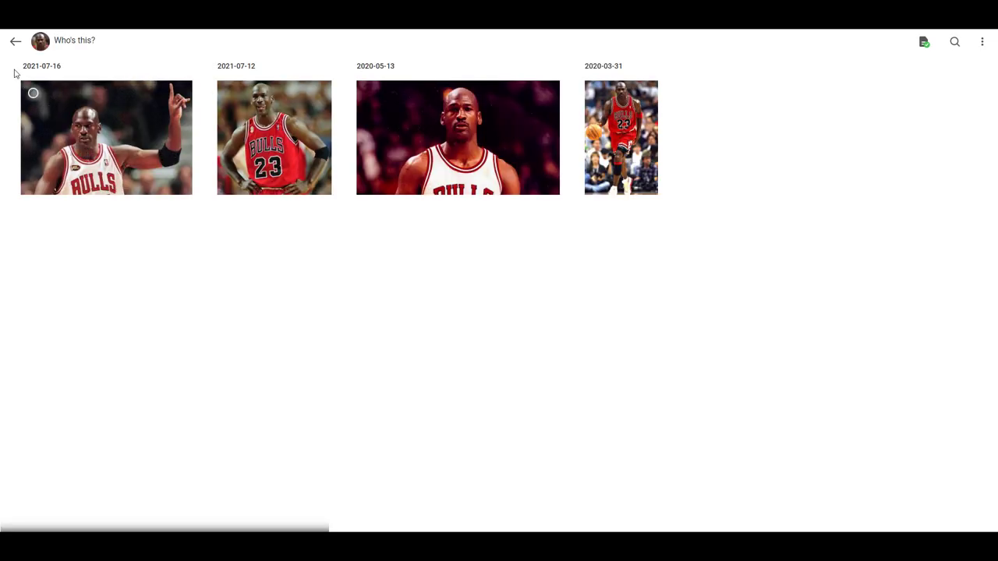
left_click(14, 43)
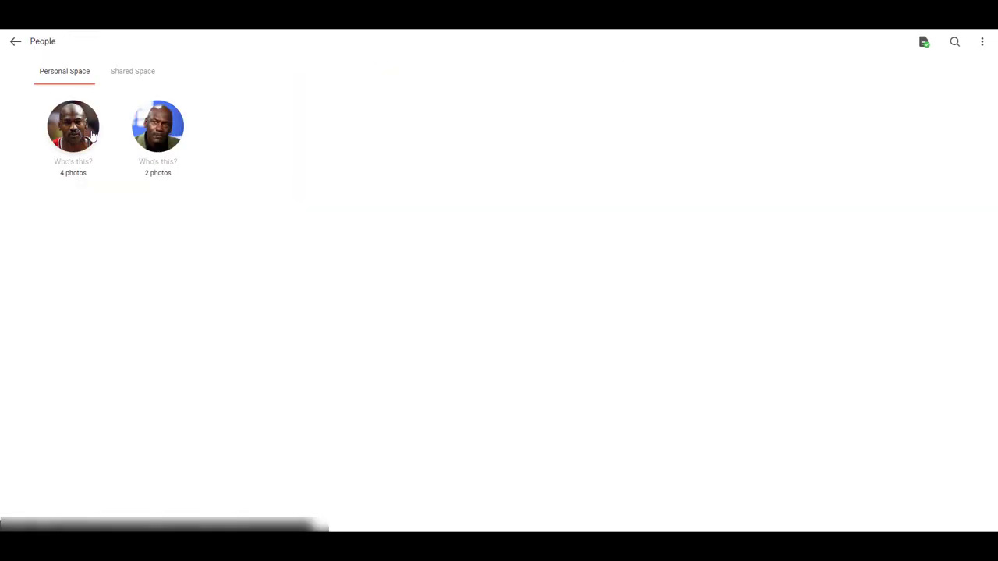
left_click(158, 127)
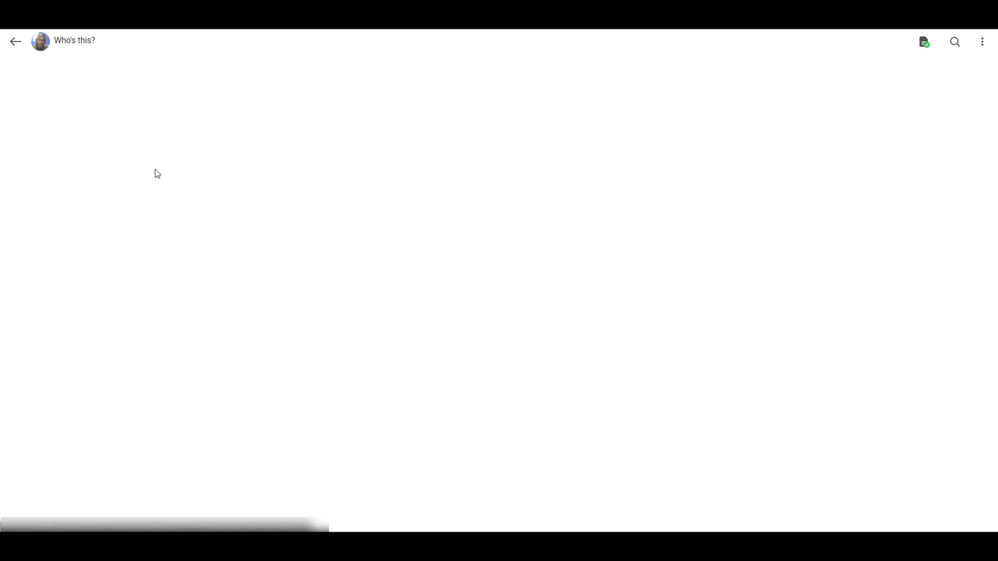
left_click(14, 41)
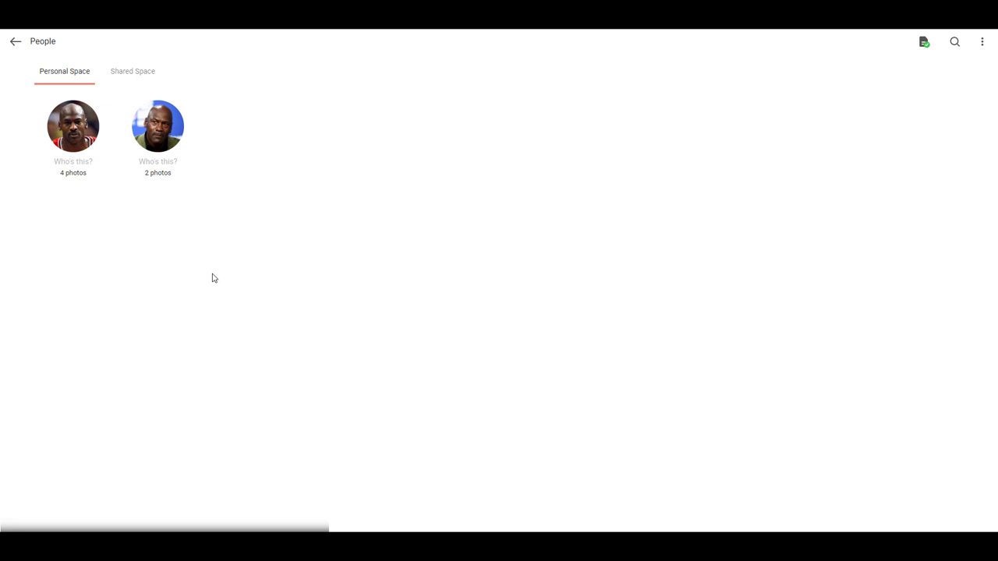
Step: Name the first unnamed person in the Personal Space People album "Michael"
left_click(74, 162)
type("Michael")
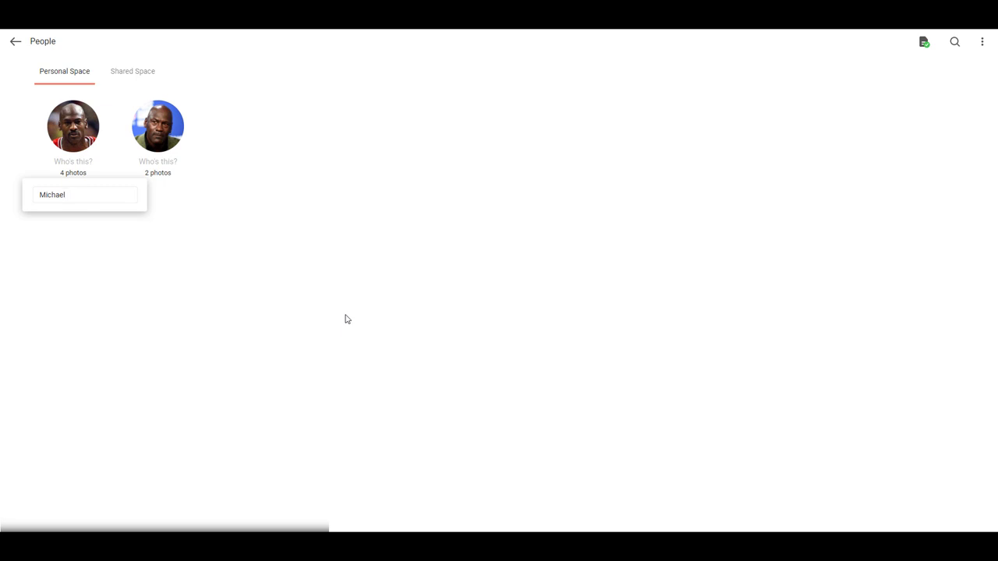
key("Return")
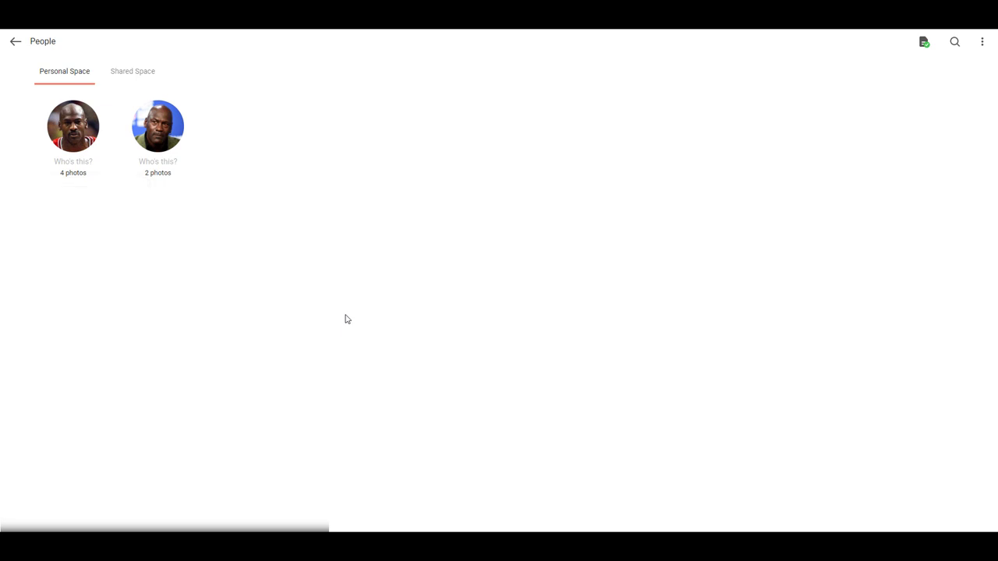
left_click(84, 168)
type("Michael")
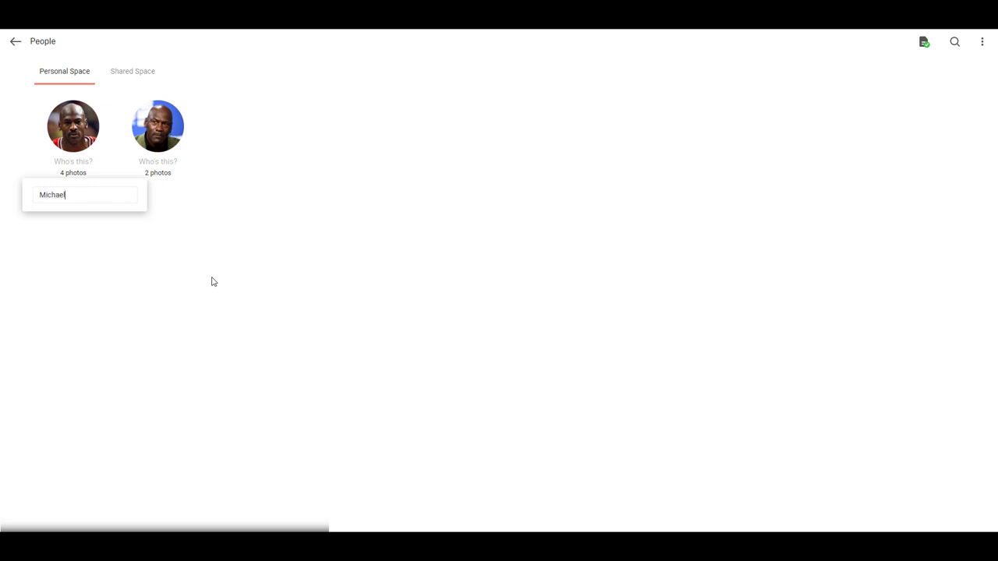
key("Return")
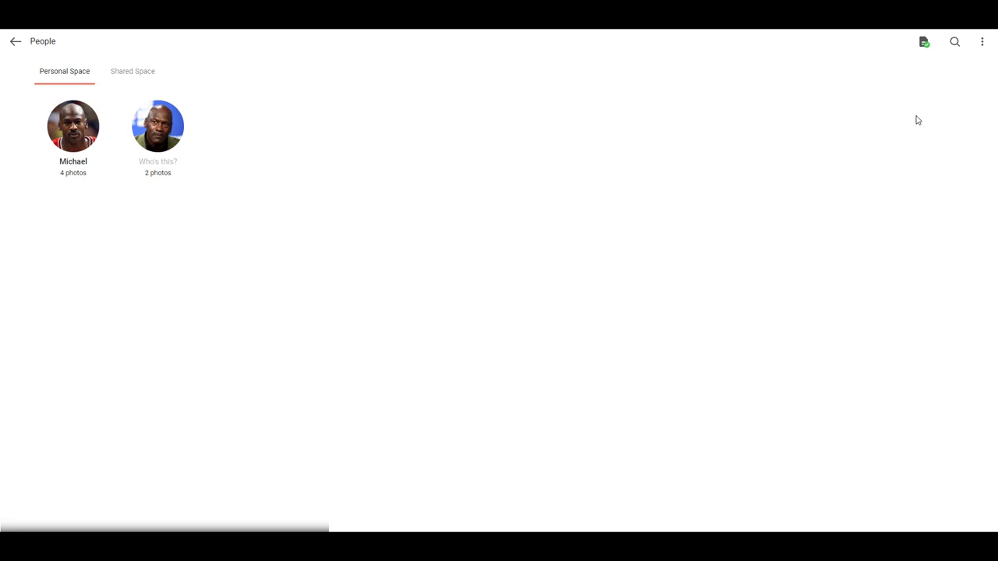
Step: Merge the named person and the remaining unnamed person into one person called "Michael"
left_click(981, 43)
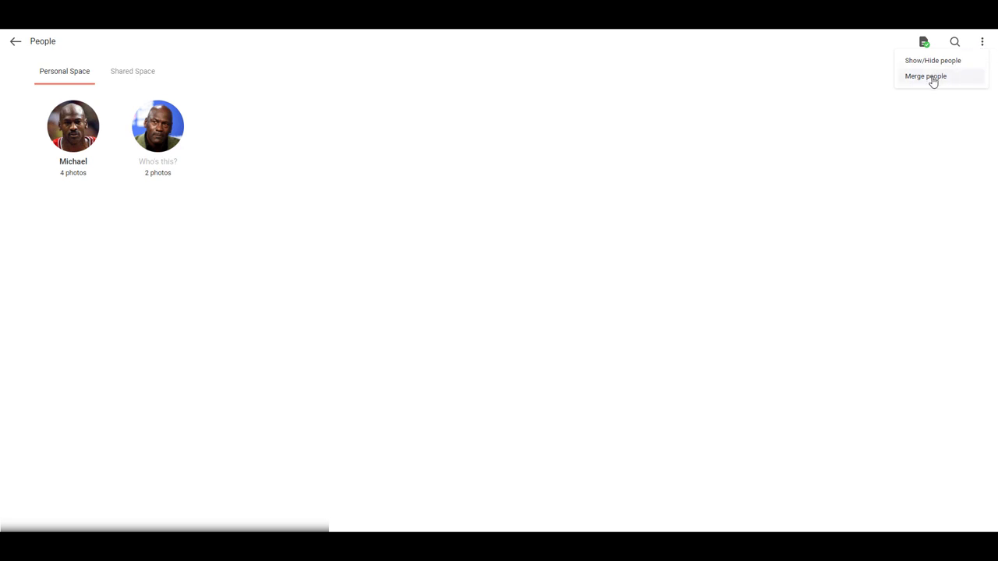
left_click(931, 78)
left_click(80, 129)
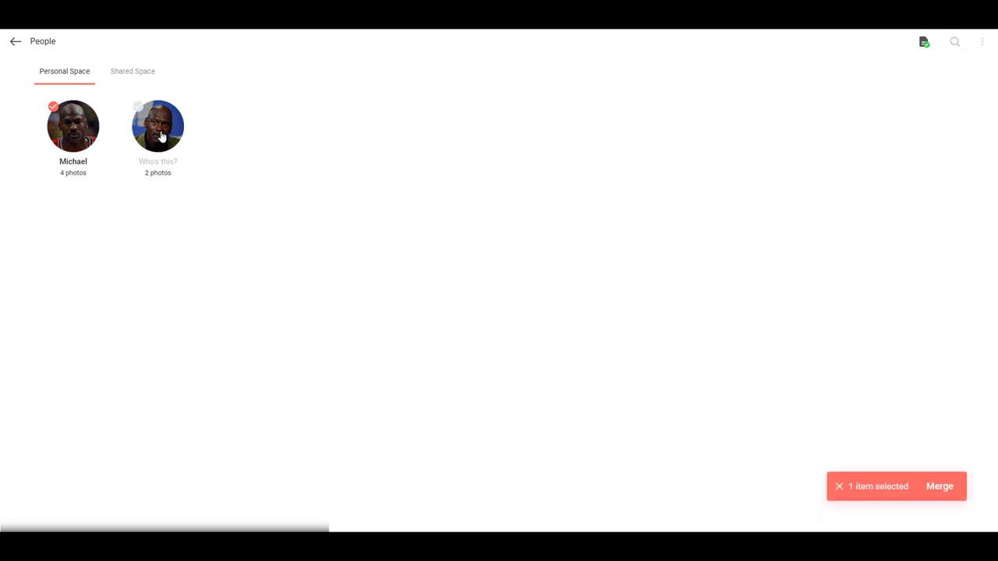
left_click(160, 138)
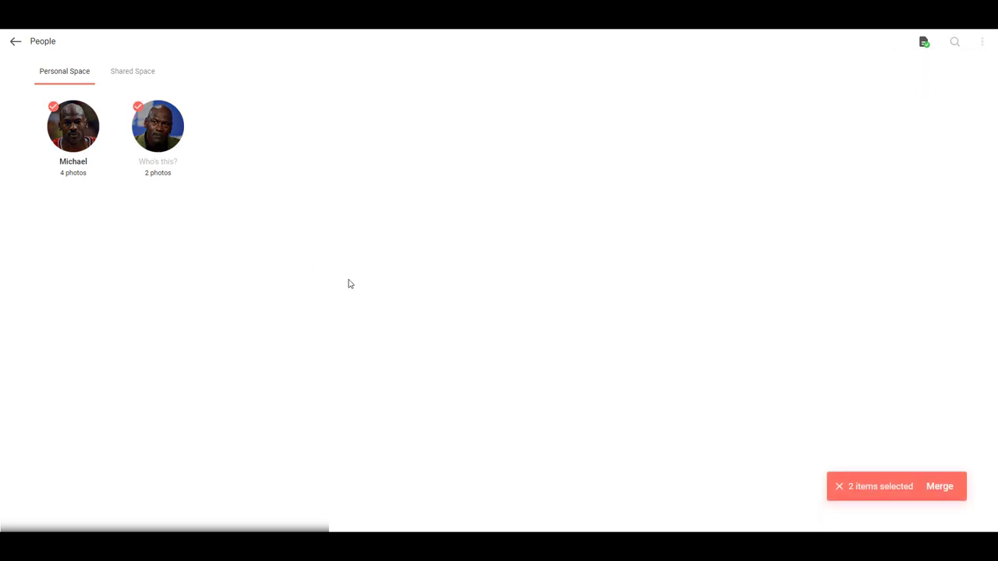
left_click(940, 488)
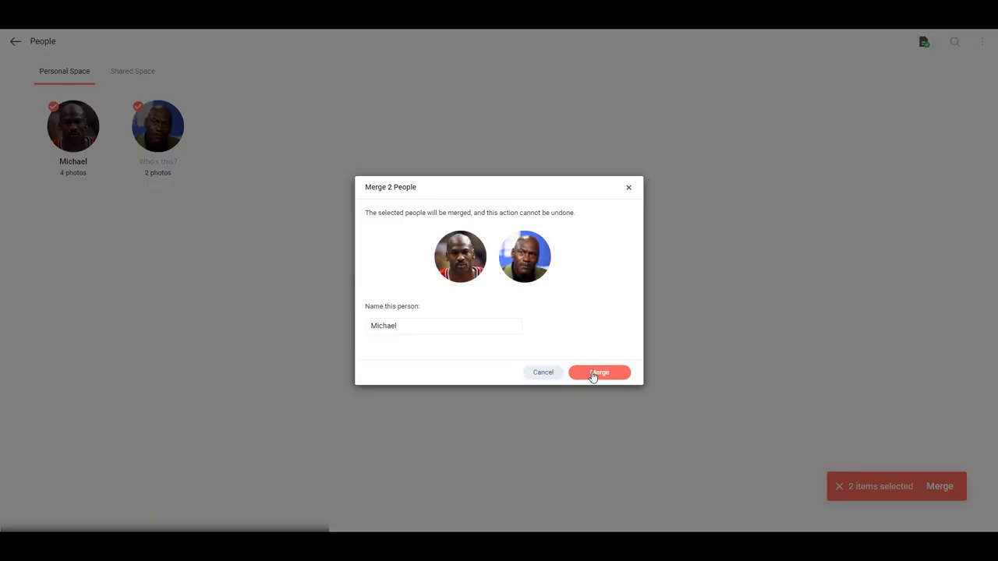
left_click(597, 375)
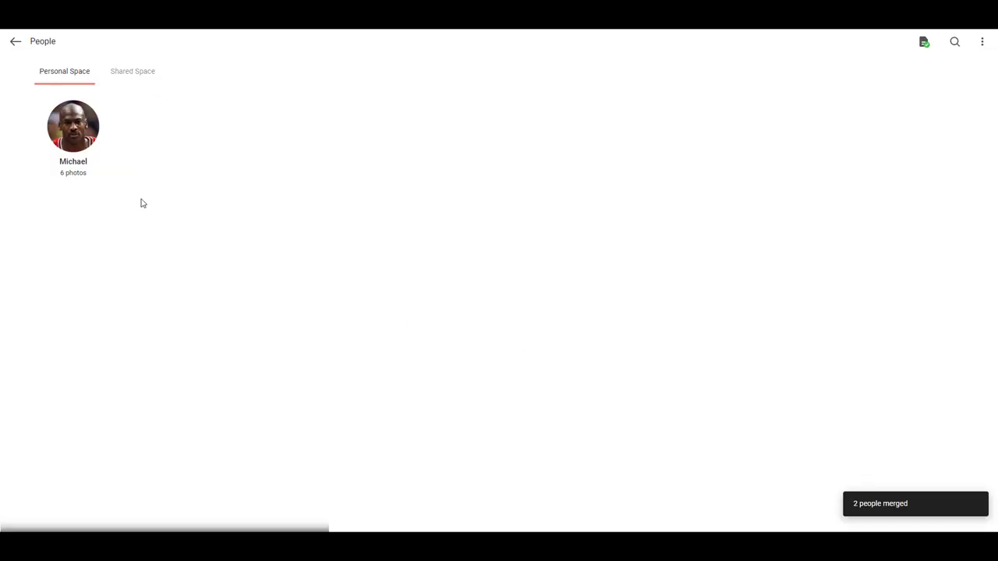
Step: View the merged person's photos, and return to the albums overview
left_click(73, 155)
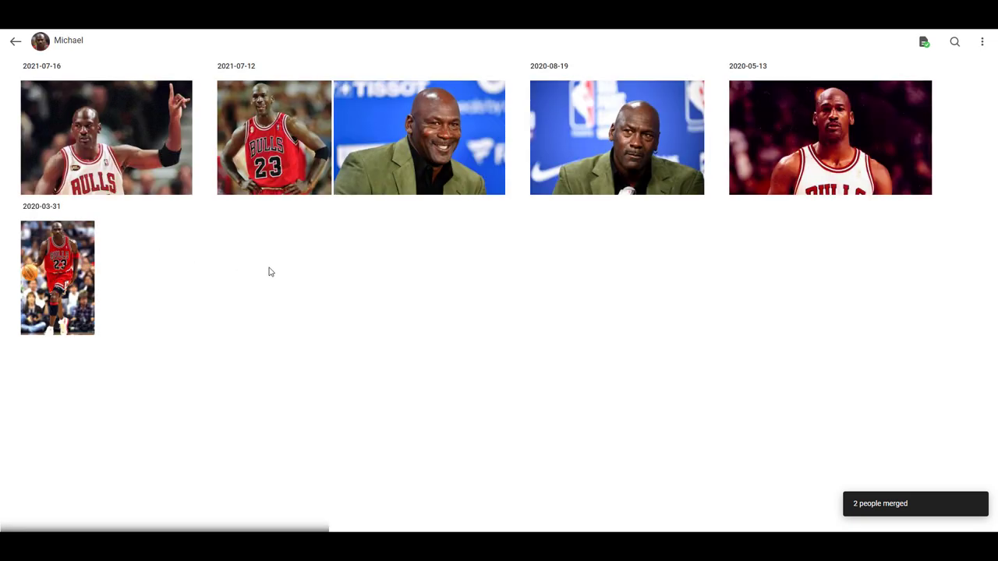
left_click(15, 47)
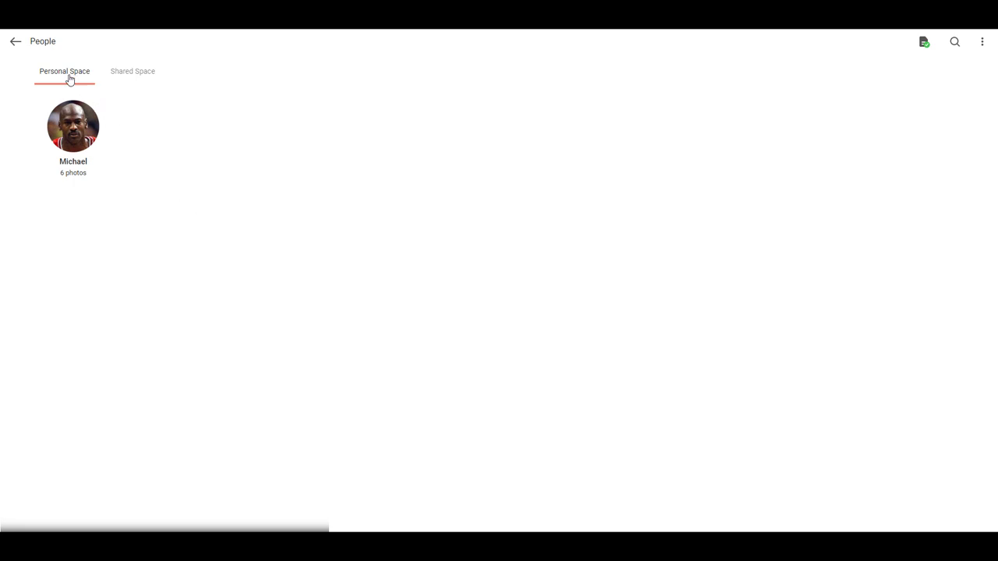
left_click(15, 42)
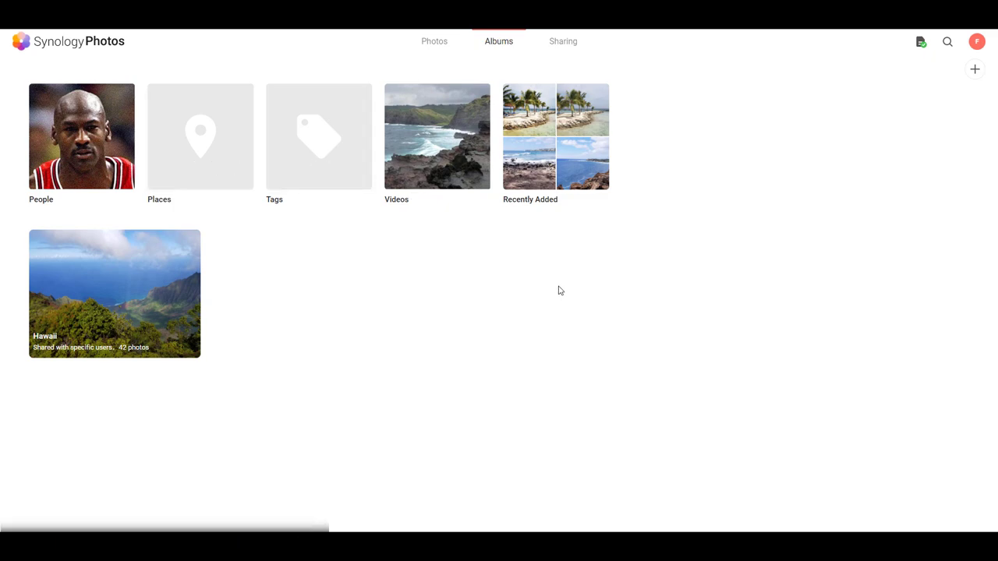
Step: Create the tag "Hawaii" on the photo 20181212_123222.jpg in the Hawaii album, and return to the albums overview
left_click(163, 302)
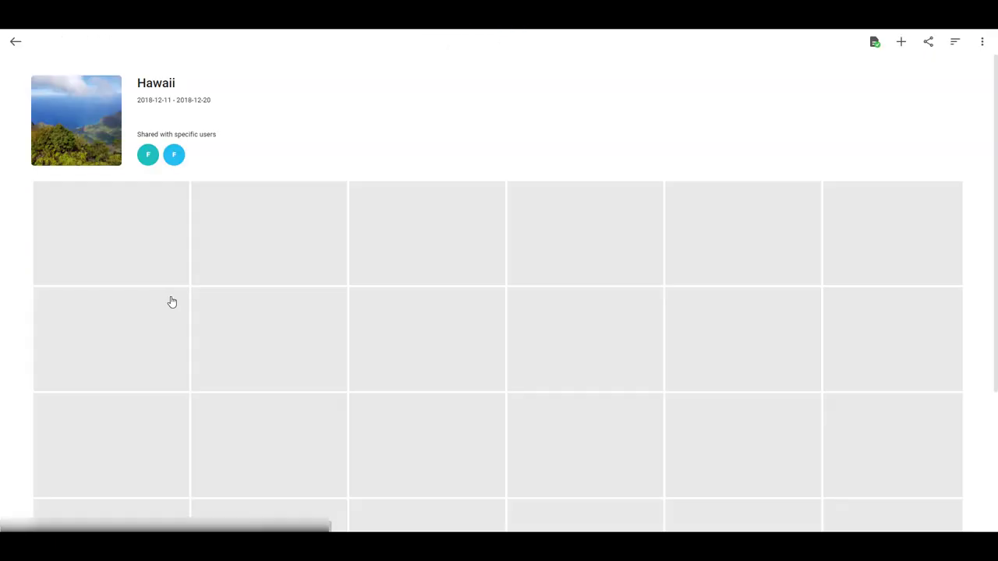
left_click(167, 249)
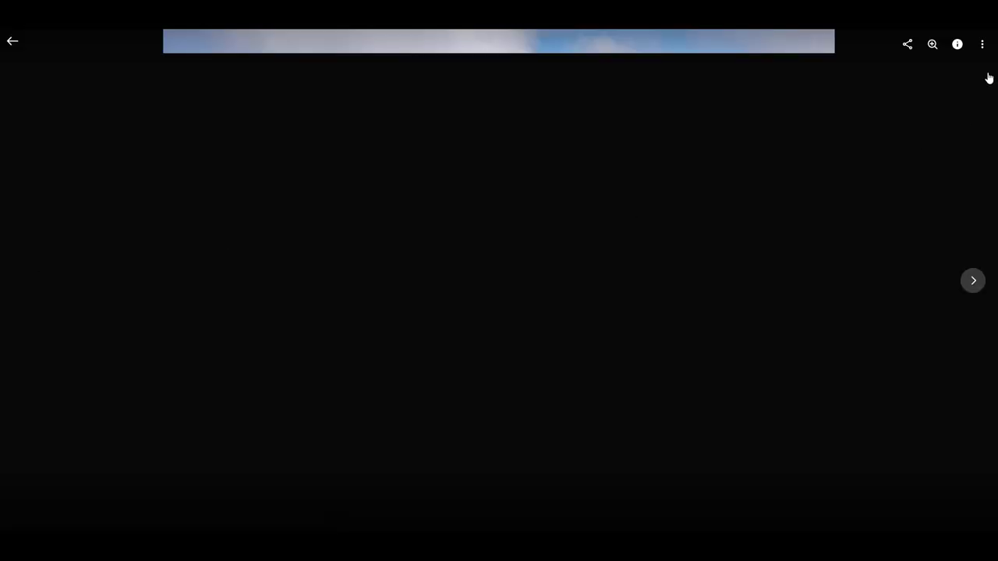
left_click(982, 47)
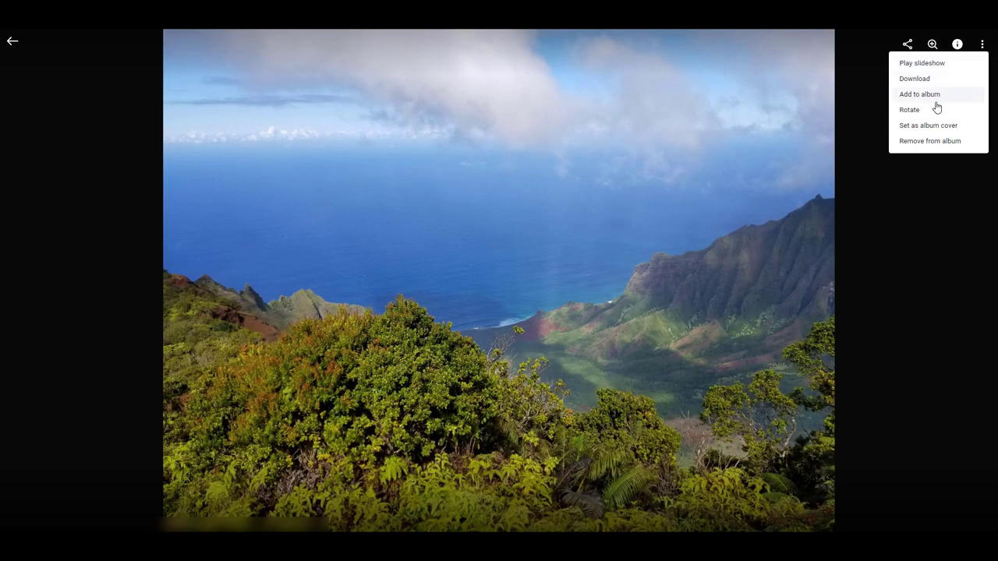
left_click(957, 44)
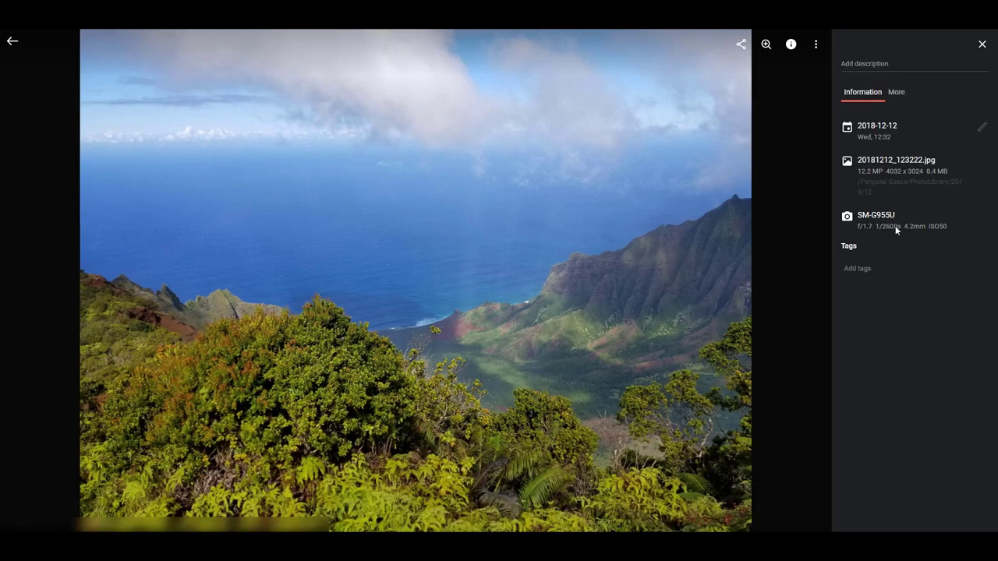
left_click(869, 275)
type("Hawaii")
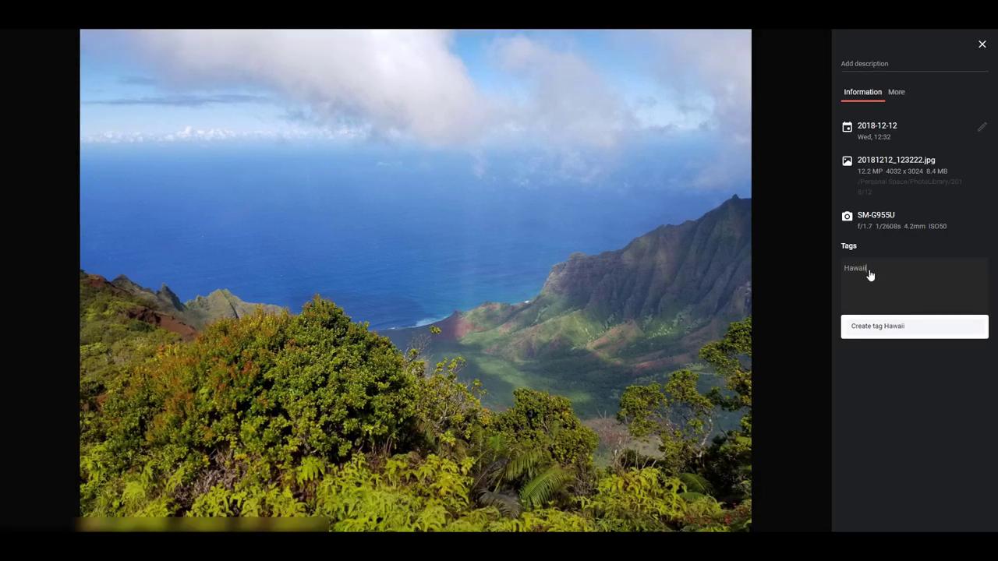
key("Return")
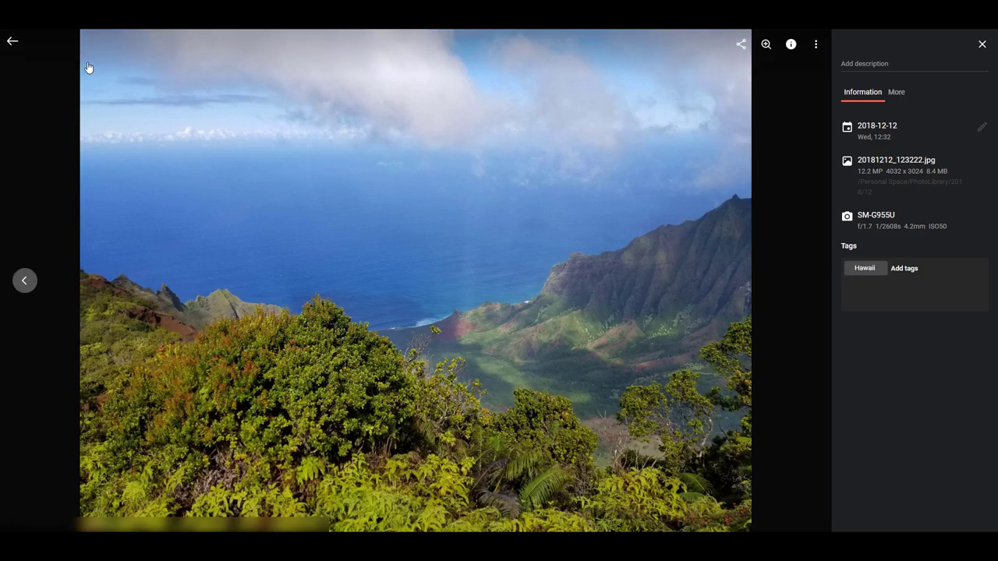
left_click(17, 45)
left_click(15, 42)
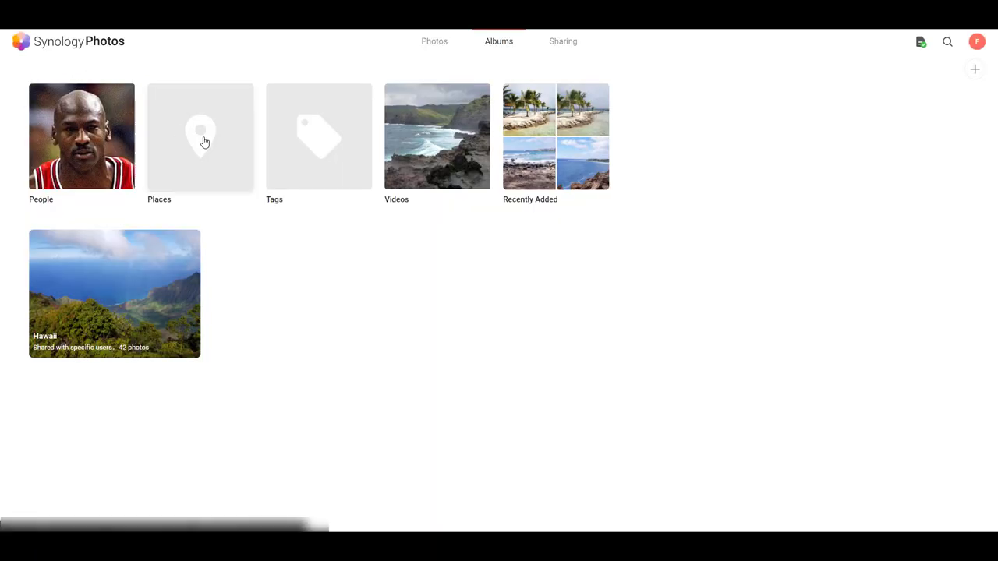
Step: Dismiss the search hint and search the photo library for "beach"
left_click(947, 43)
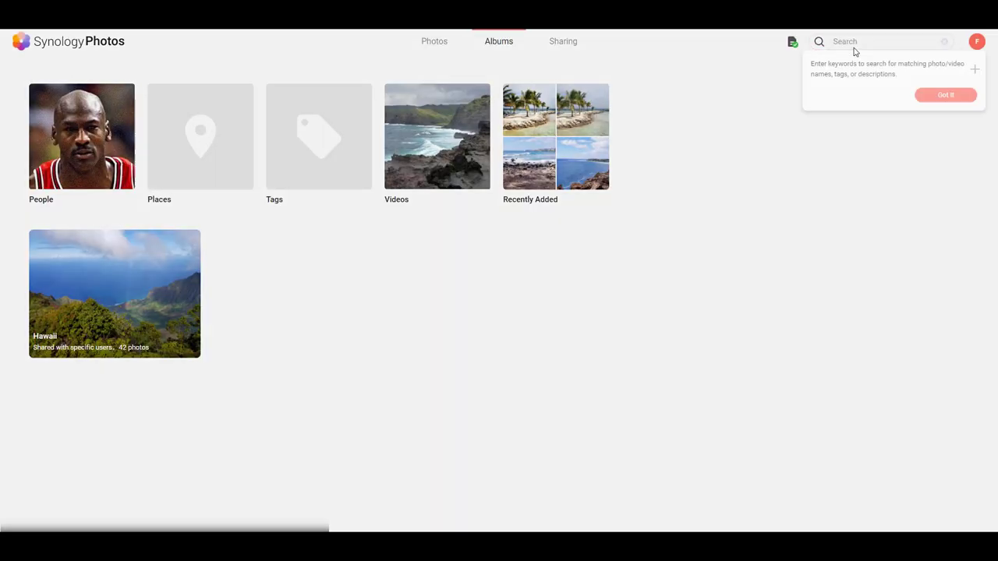
left_click(943, 103)
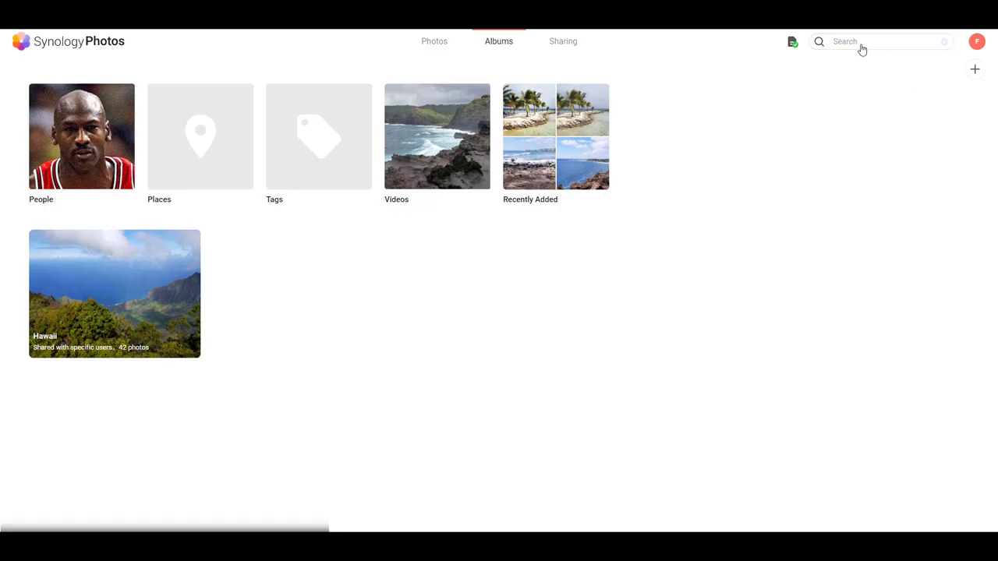
type("beach")
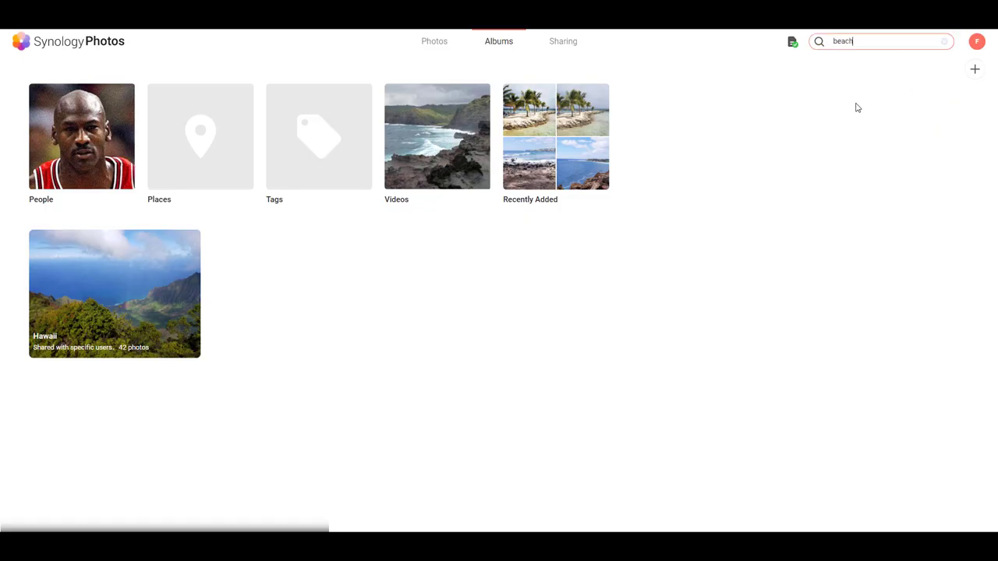
key("Return")
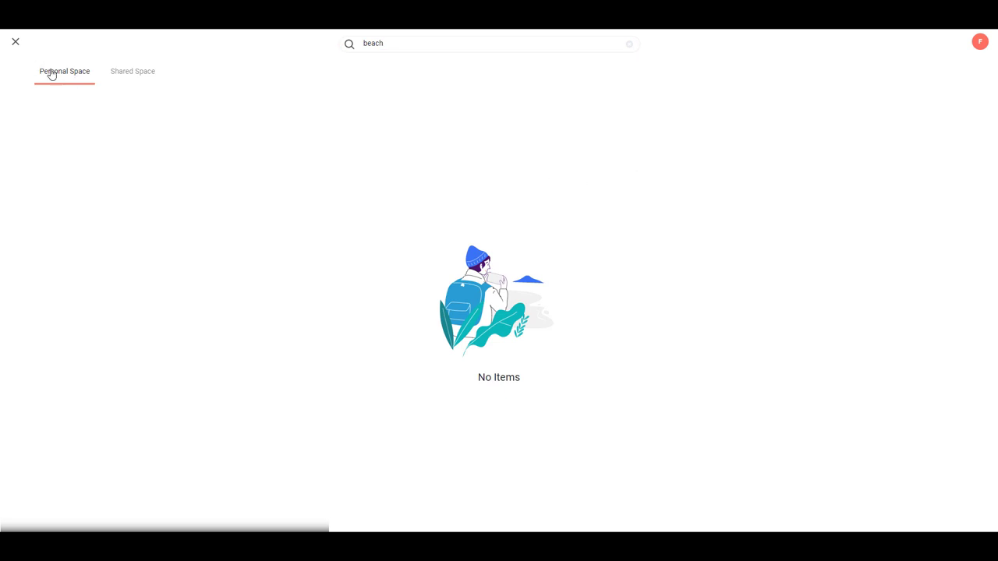
Step: Close the beach search, search the photo library for "hawaii", and return to the albums overview
left_click(16, 43)
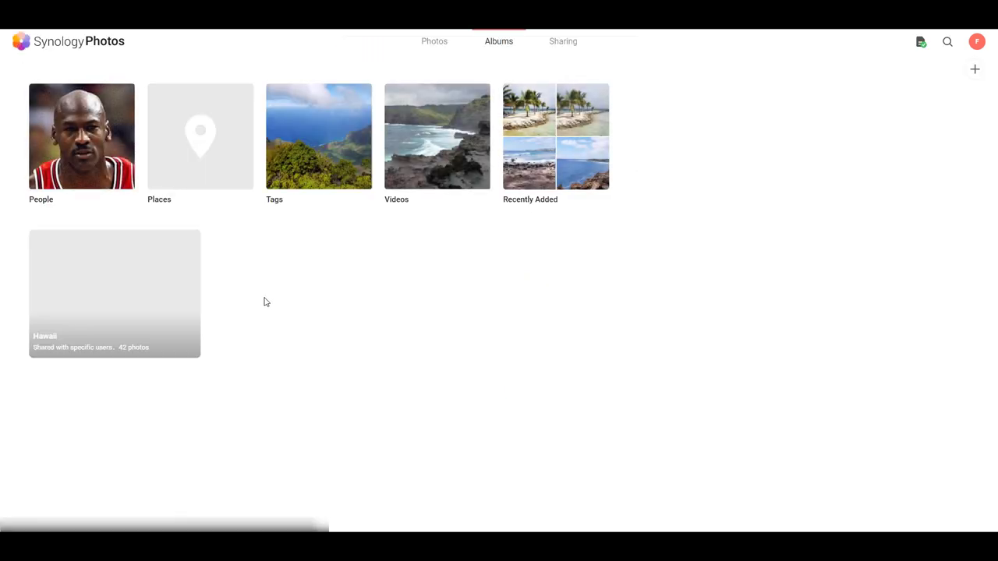
left_click(951, 46)
type("hawaii")
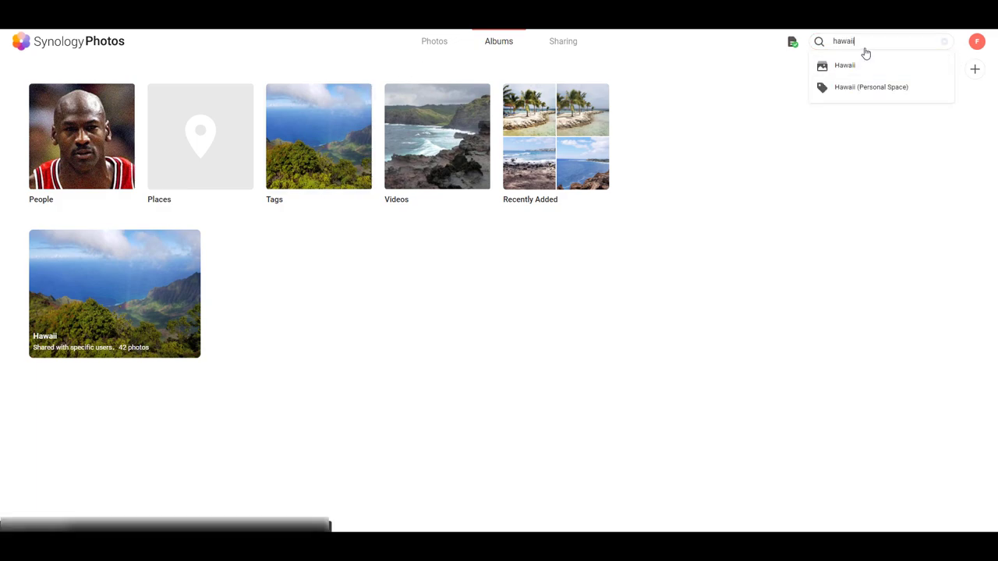
key("Return")
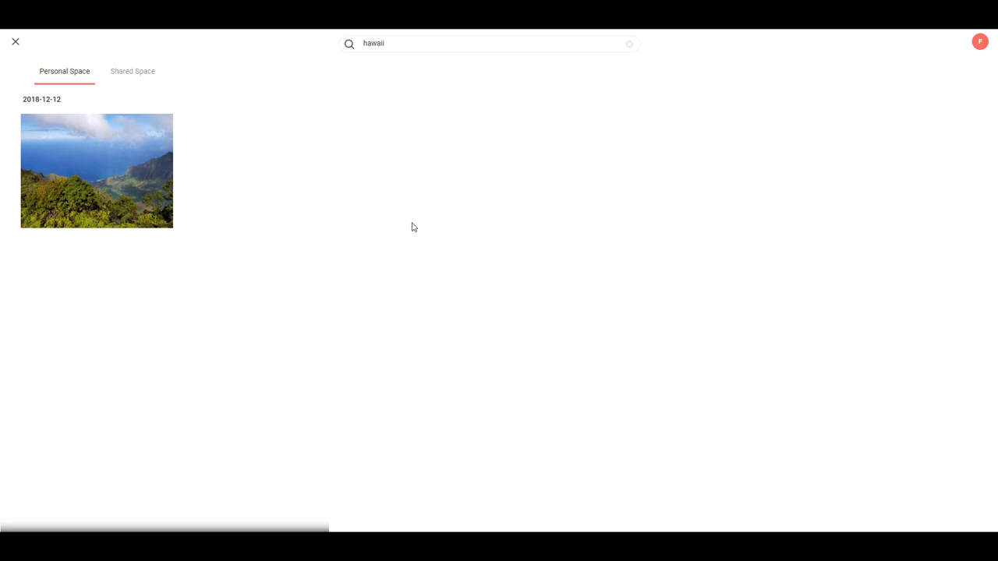
left_click(15, 42)
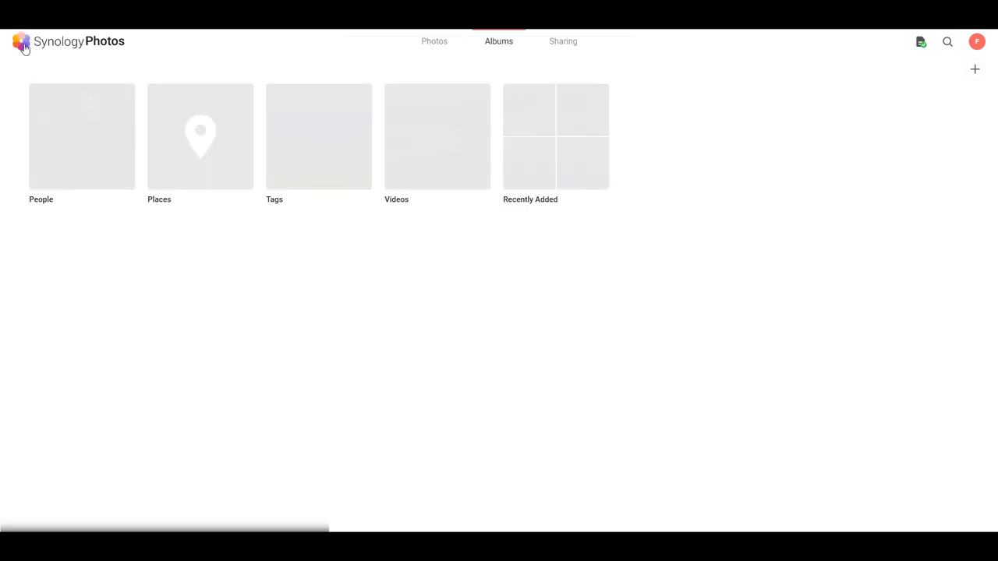
Step: Search for "michael", open the matching person's photos from the Personal Space suggestion, and return to the albums overview
left_click(950, 47)
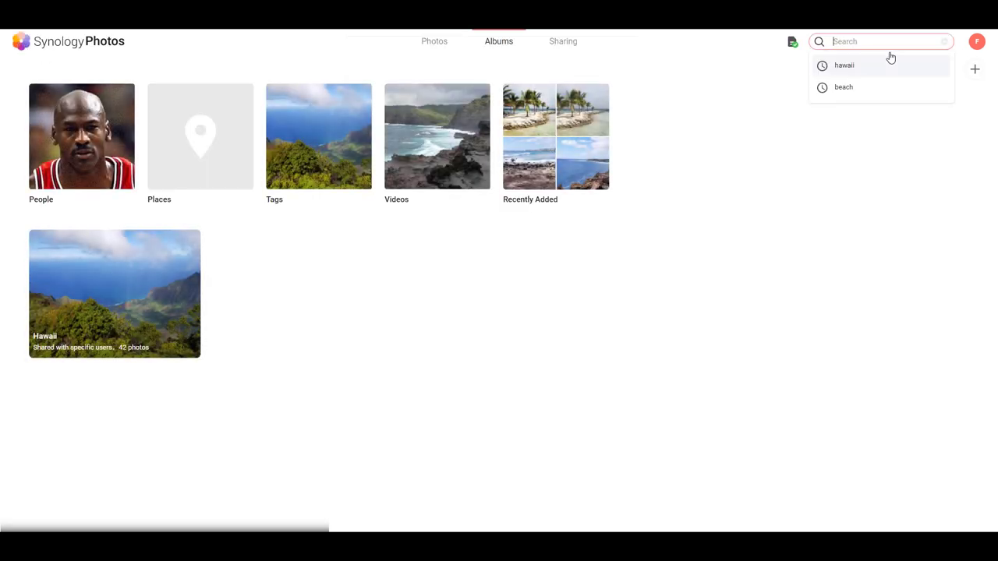
type("michael")
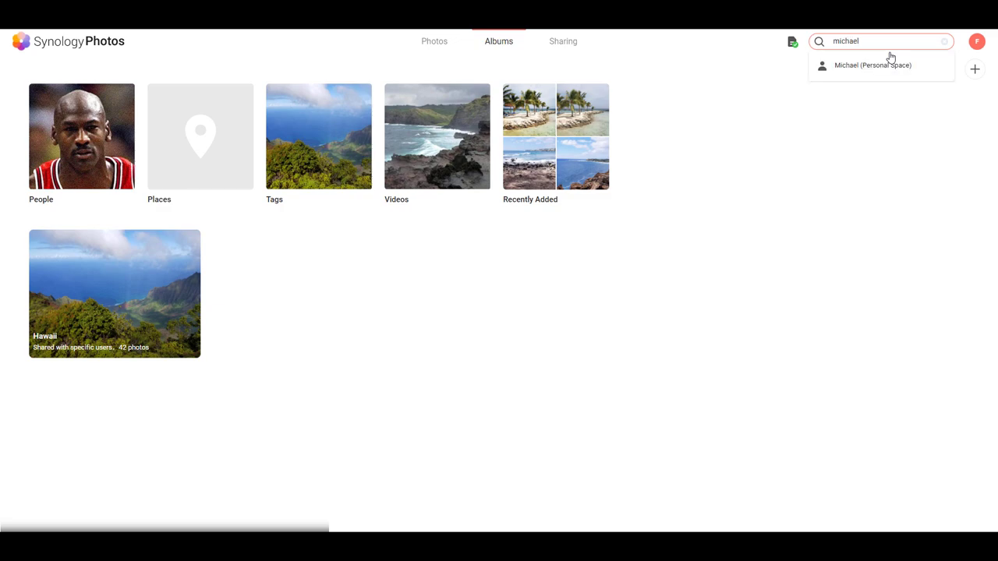
left_click(866, 70)
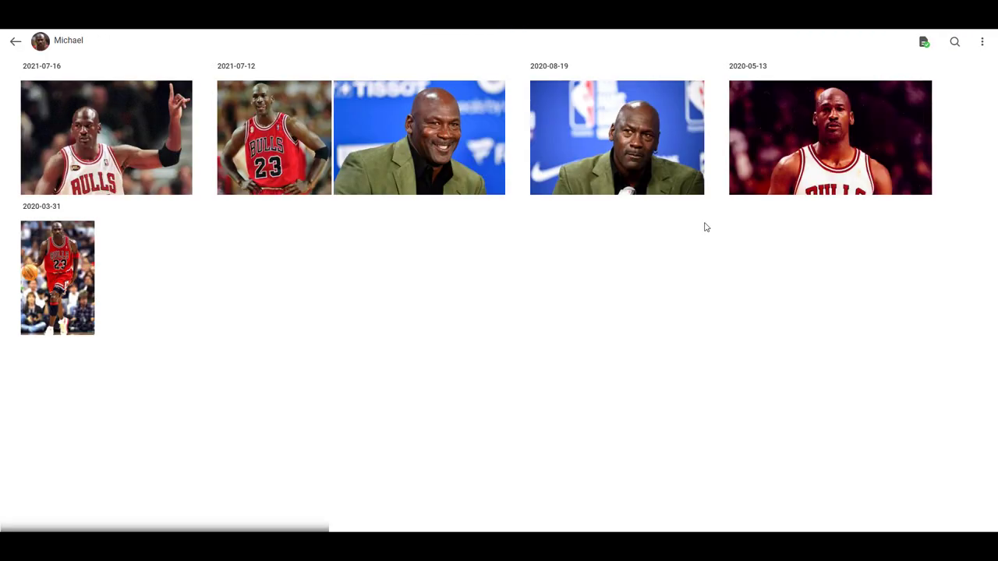
left_click(15, 41)
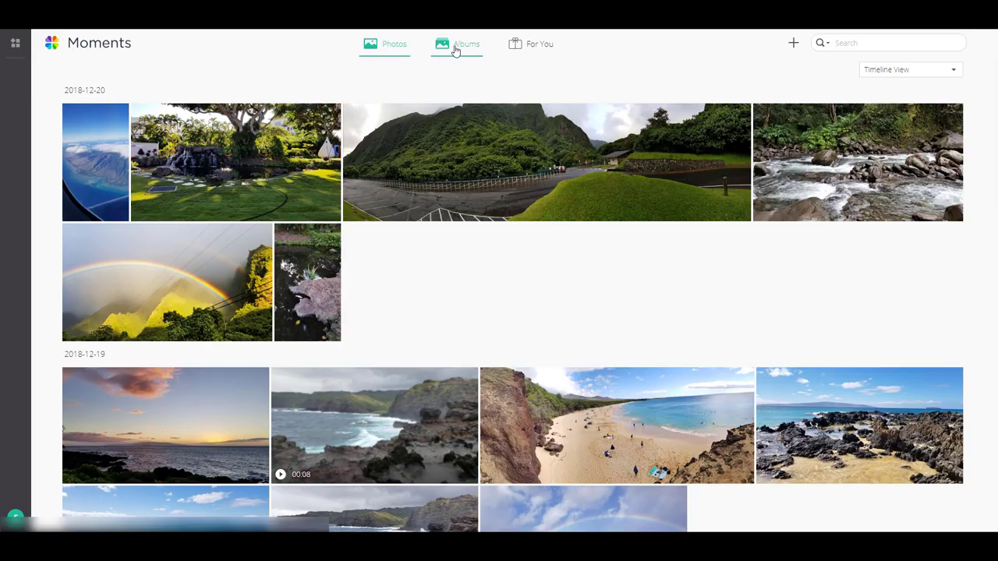
Step: Switch to Synology Moments, view the Subjects albums, and search the photos for "beach"
left_click(454, 46)
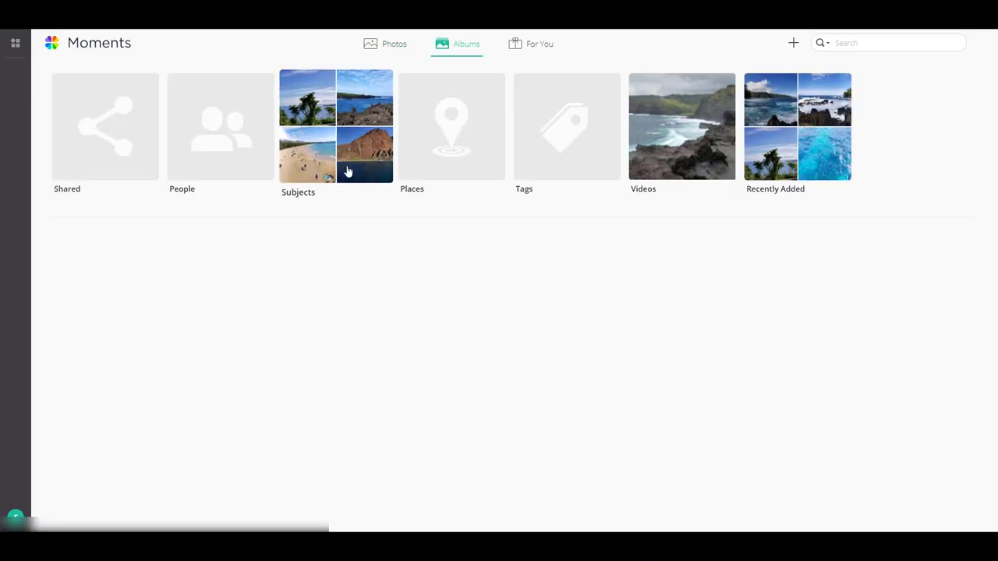
left_click(348, 170)
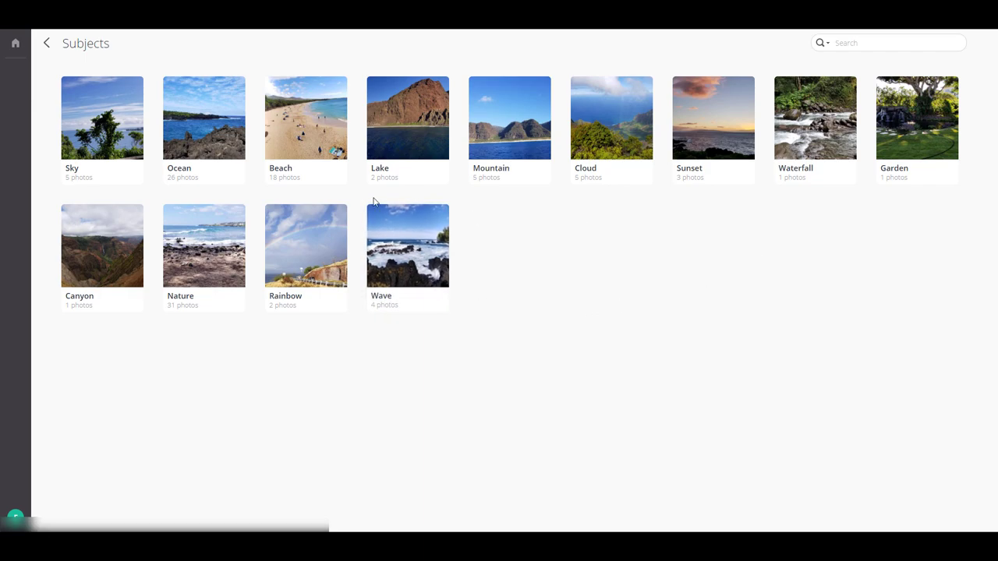
left_click(855, 45)
type("beac")
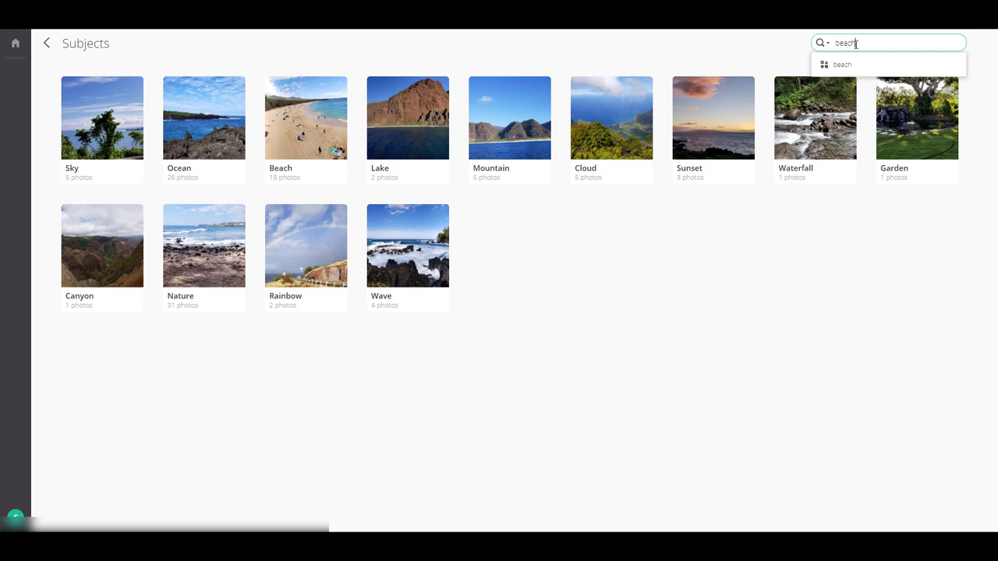
type("h")
key("Return")
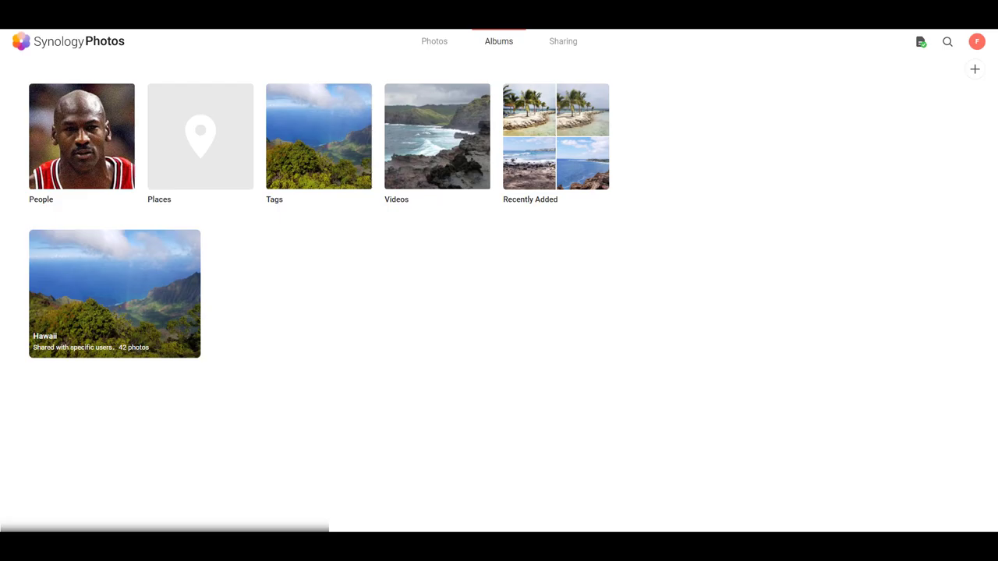
Step: Switch back to Synology Photos and search its library for "beach"
left_click(947, 43)
type("b")
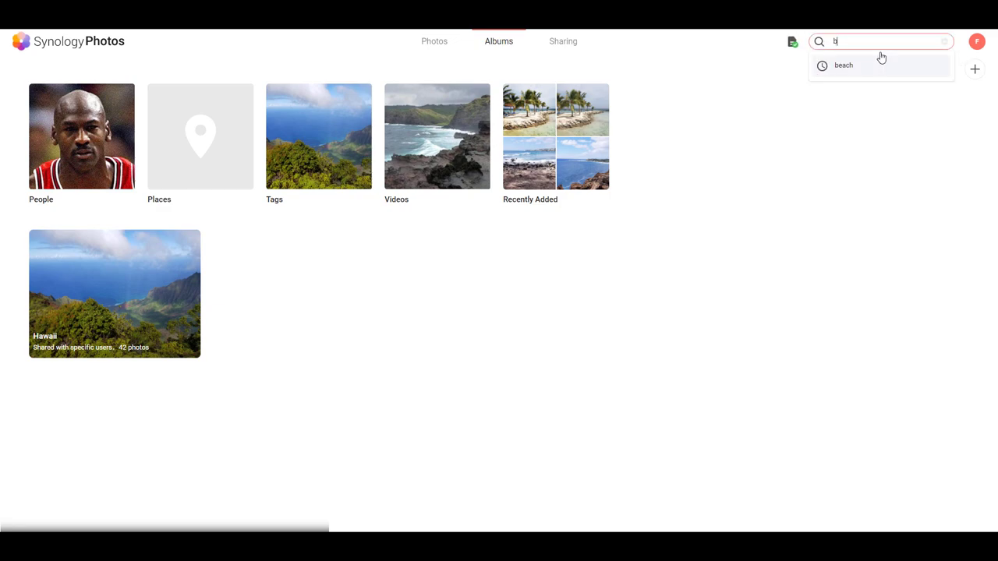
type("eac")
left_click(881, 63)
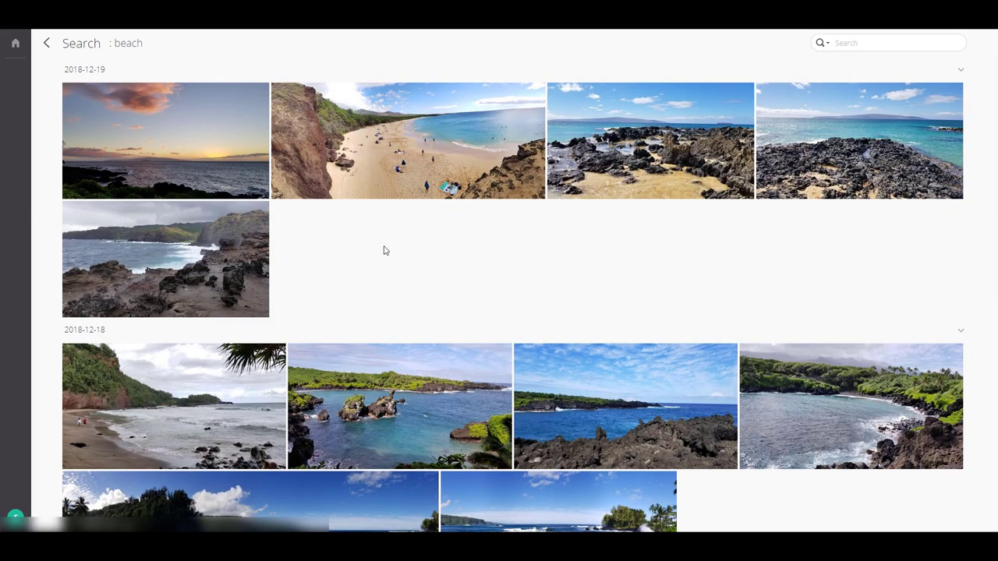
Step: Look through the "beach" search results in Moments, and close the beach search in Synology Photos
scroll(386, 251, "down", 1)
scroll(403, 259, "down", 5)
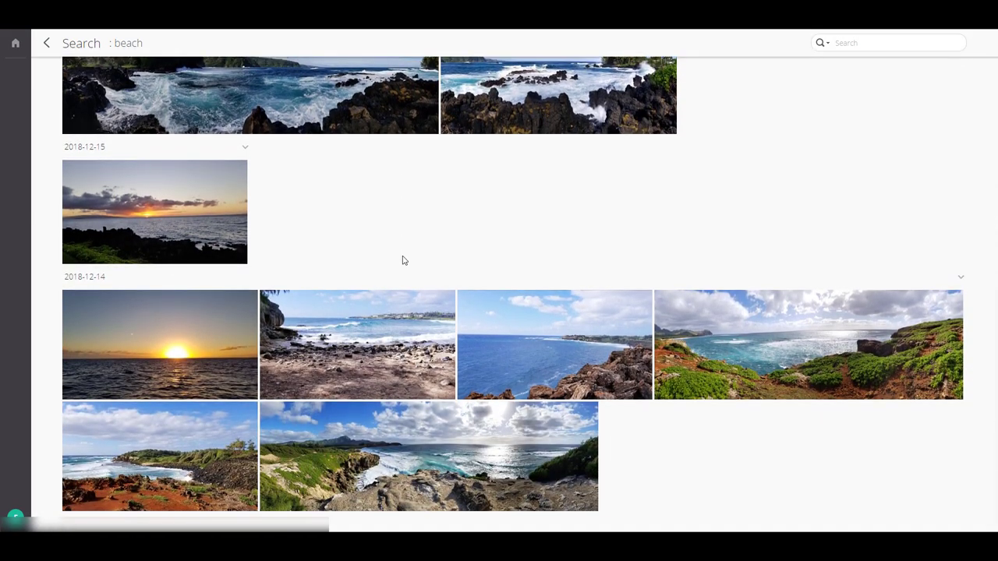
scroll(403, 259, "up", 1)
scroll(403, 259, "up", 4)
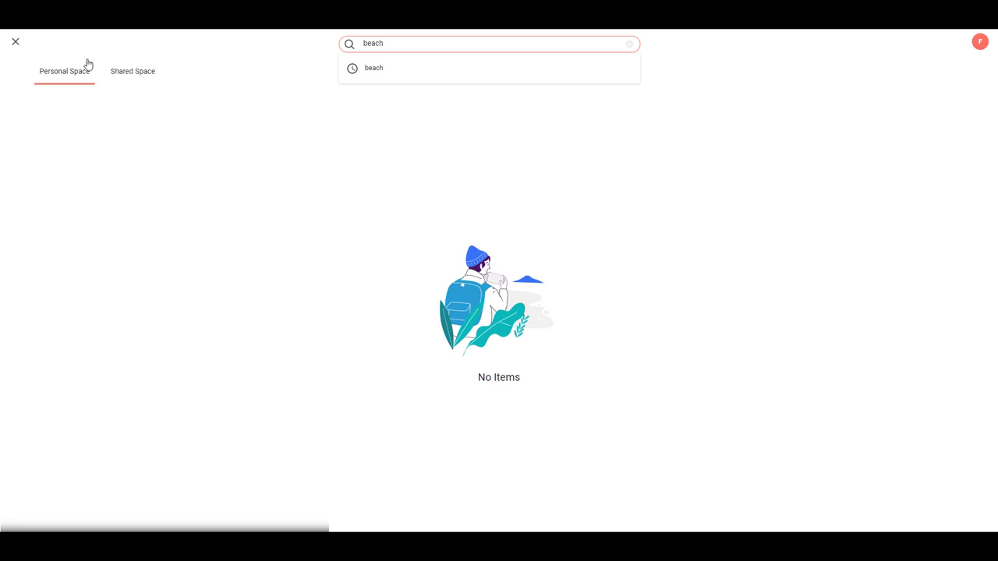
left_click(16, 44)
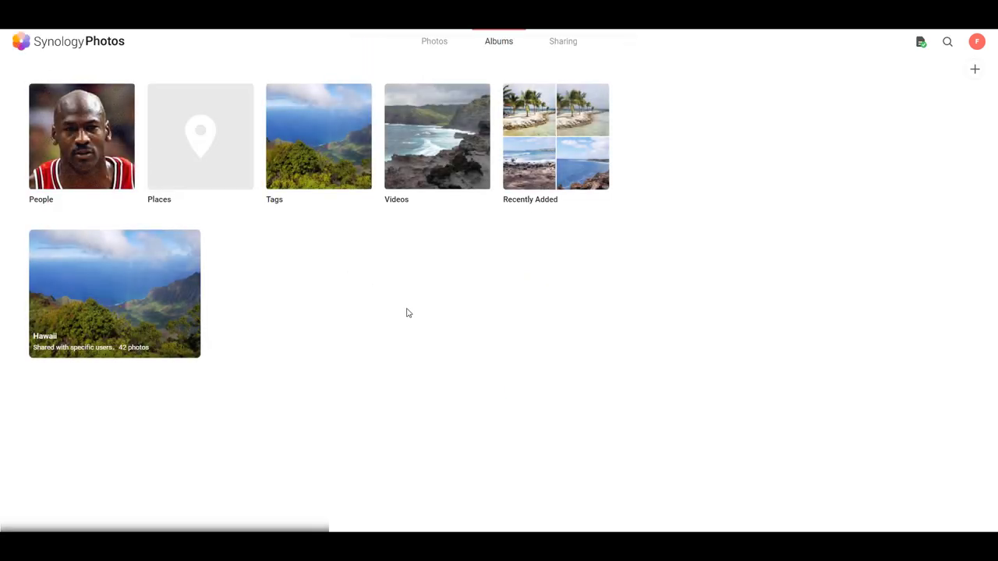